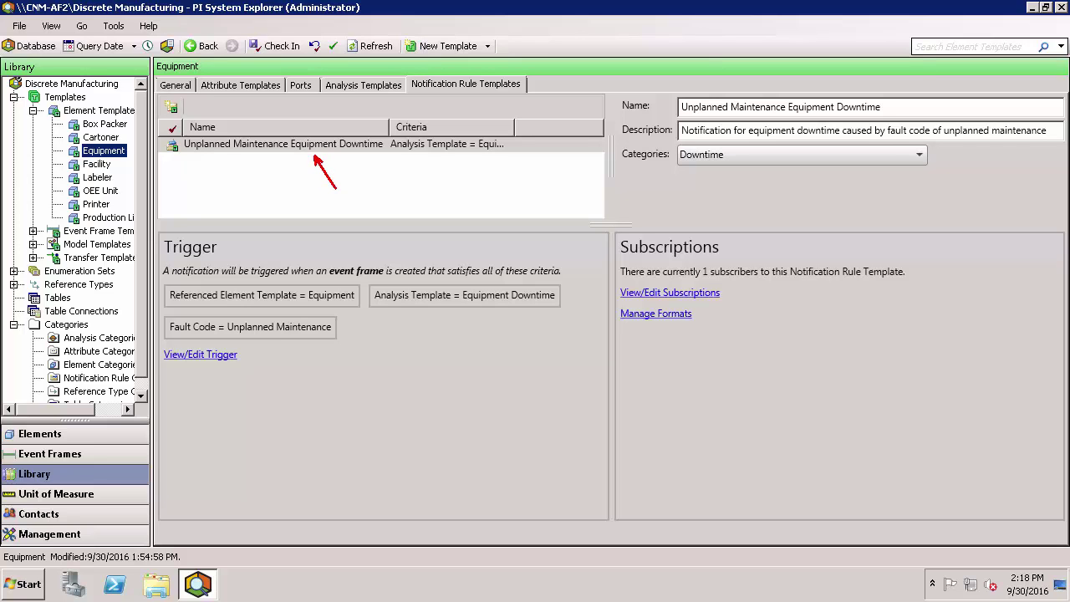
Step: Open Manage Formats for the Unplanned Maintenance Equipment Downtime notification rule template
{"action": "left_click", "coordinate": [687, 317]}
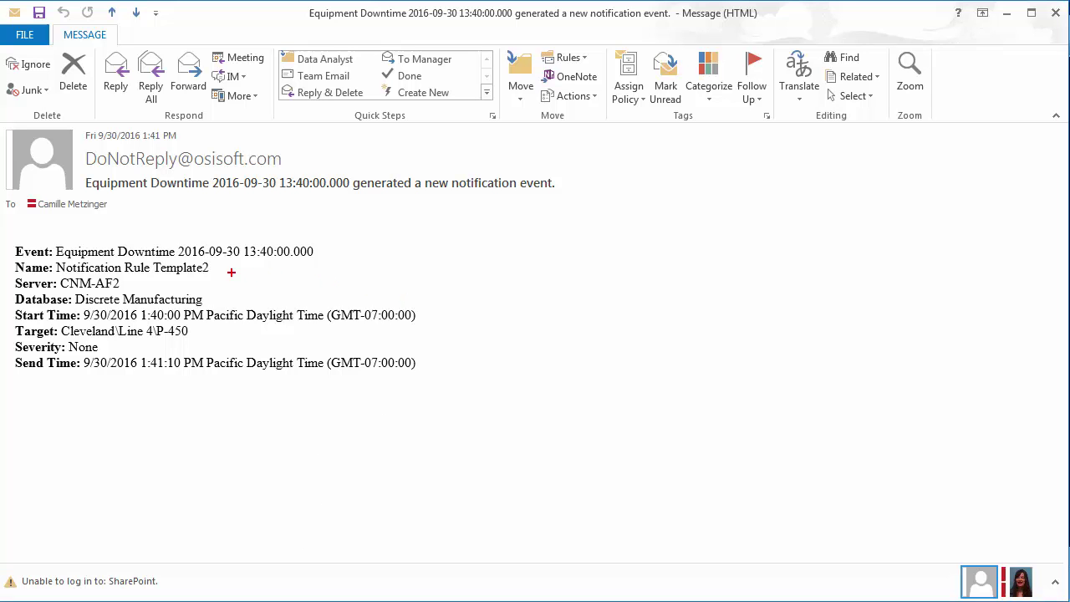
Step: Mark the default email's Event, Target, Start Time, subject and empty space, then clear the markings
{"action": "left_click_drag", "start_coordinate": [326, 251], "coordinate": [421, 251]}
{"action": "left_click_drag", "start_coordinate": [200, 335], "coordinate": [258, 334]}
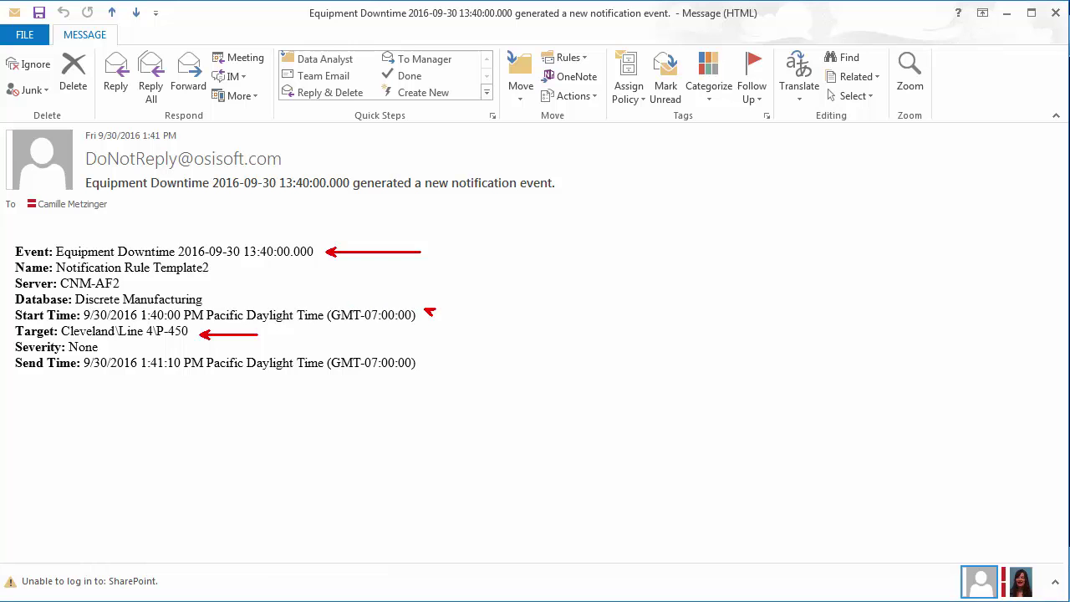
{"action": "left_click_drag", "start_coordinate": [425, 309], "coordinate": [478, 308]}
{"action": "left_click_drag", "start_coordinate": [81, 175], "coordinate": [577, 194]}
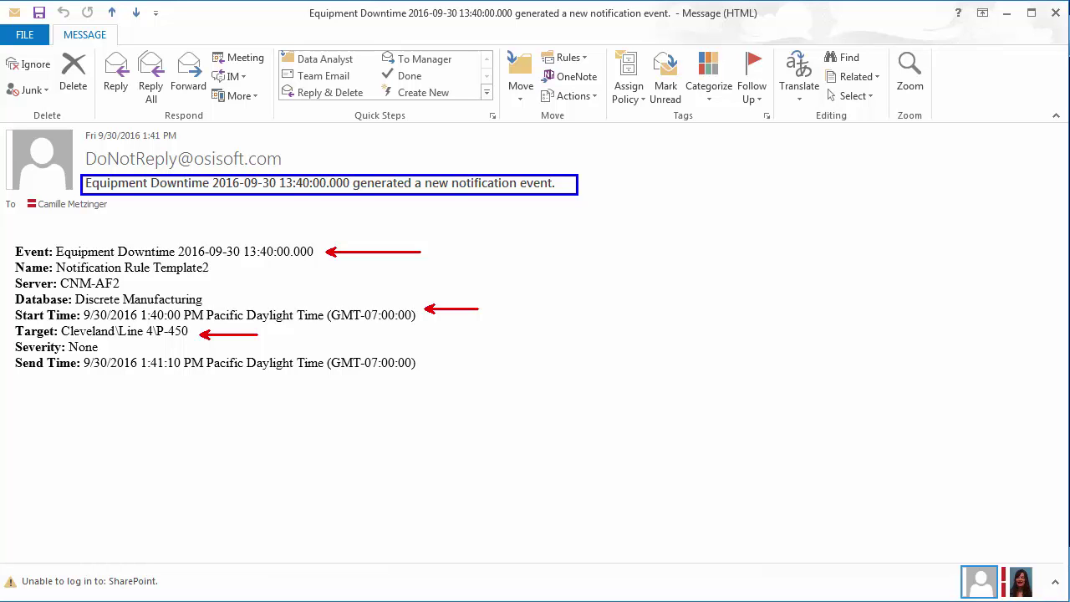
{"action": "left_click_drag", "start_coordinate": [319, 386], "coordinate": [373, 386]}
{"action": "left_click_drag", "start_coordinate": [314, 430], "coordinate": [394, 422]}
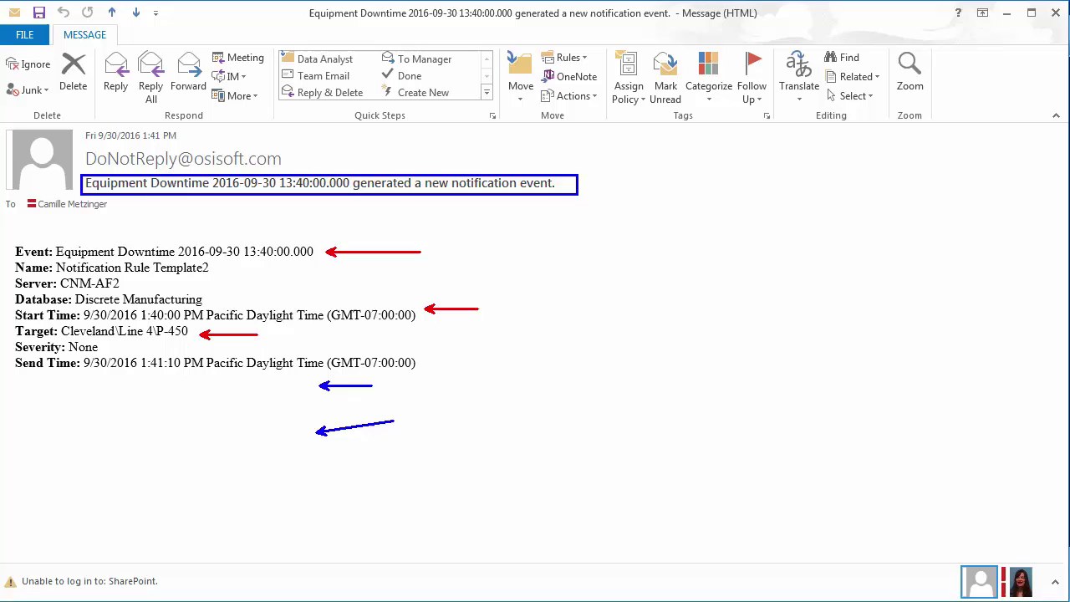
{"action": "key", "text": "Escape"}
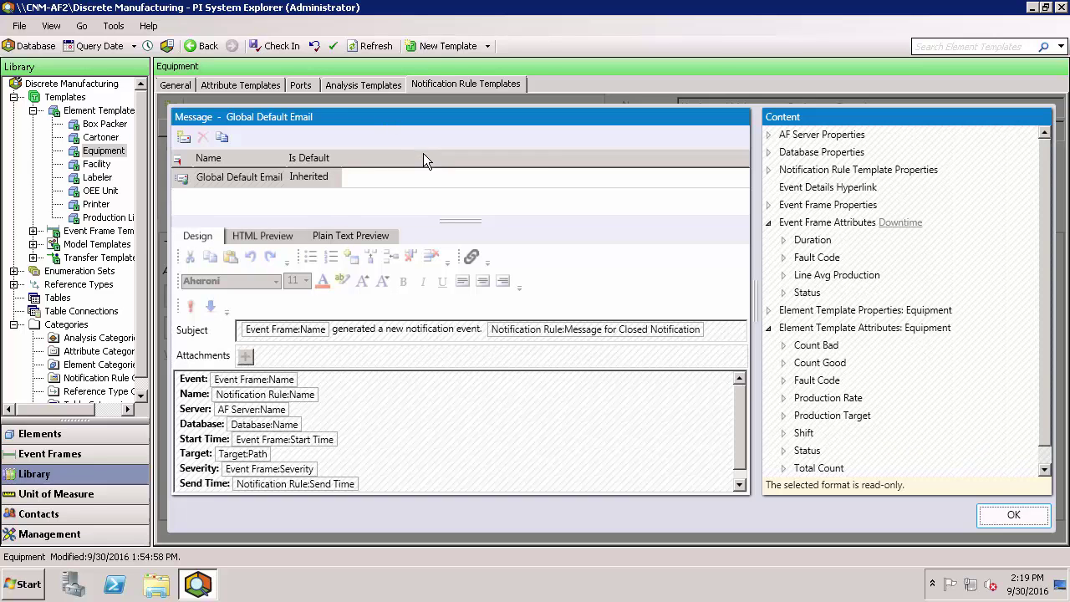
{"action": "left_click", "coordinate": [983, 515]}
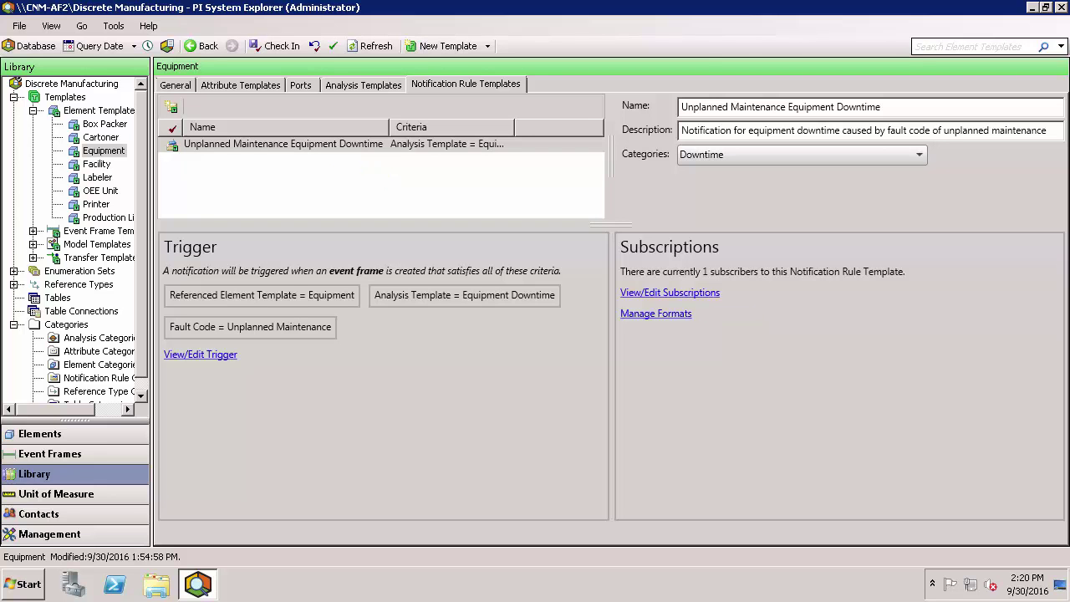
{"action": "left_click", "coordinate": [678, 317]}
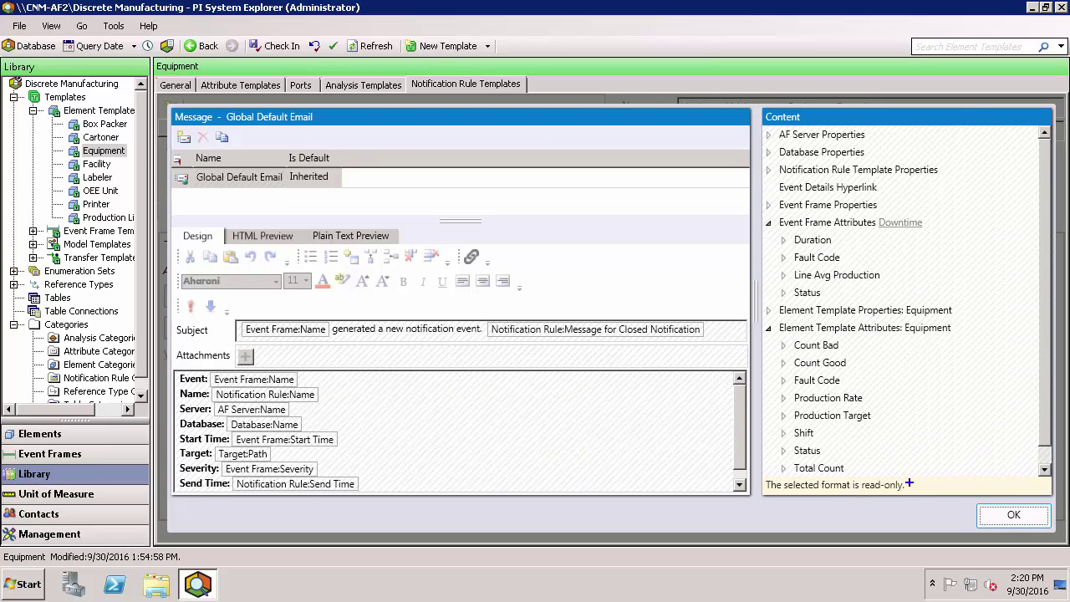
{"action": "left_click_drag", "start_coordinate": [908, 483], "coordinate": [966, 458]}
Step: Duplicate the Global Default Email format and rename the copy 'Equipment Downtime Email'
{"action": "left_click", "coordinate": [224, 138]}
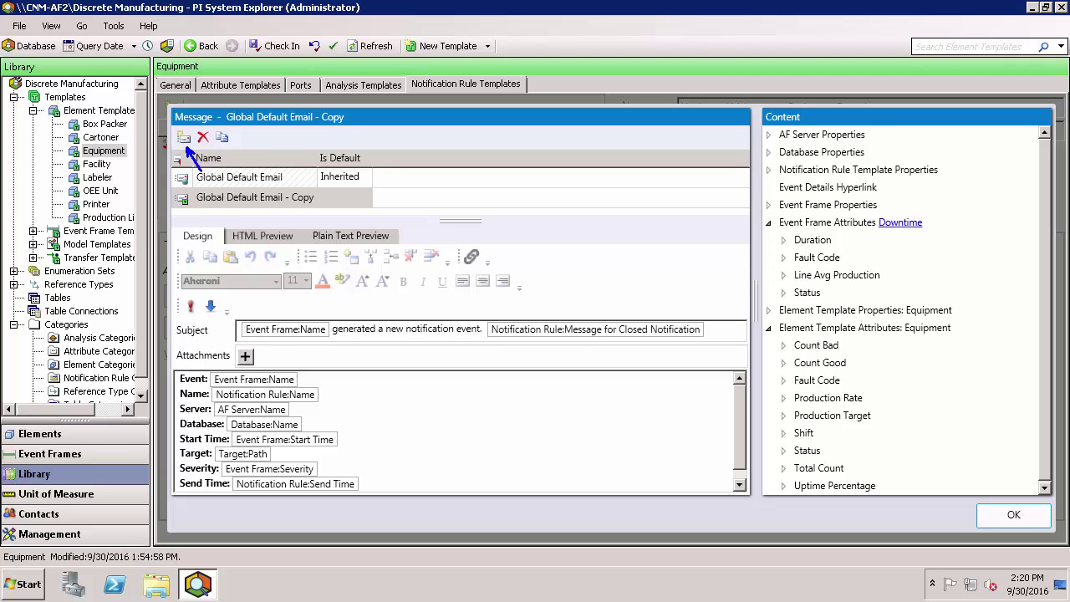
{"action": "left_click", "coordinate": [282, 195]}
{"action": "left_click_drag", "start_coordinate": [315, 197], "coordinate": [198, 198]}
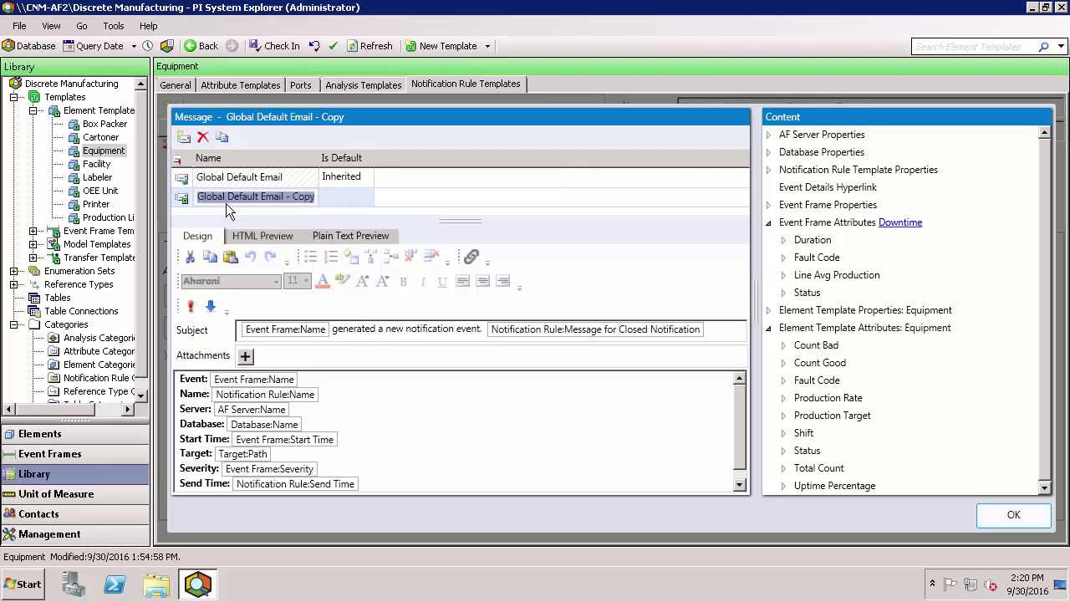
{"action": "type", "text": "Equipment Downtime Email"}
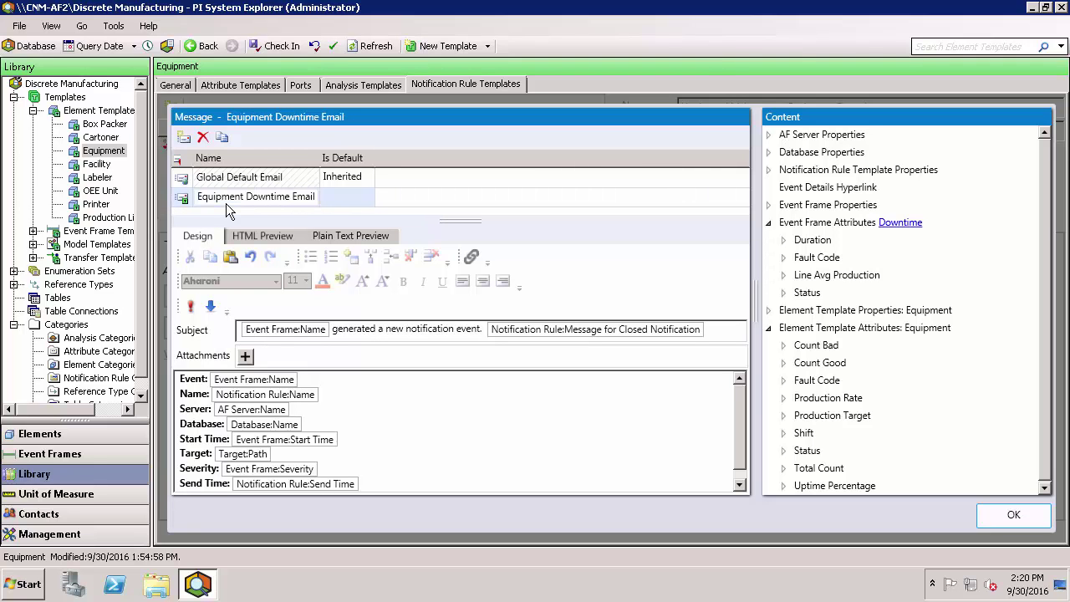
{"action": "key", "text": "Return"}
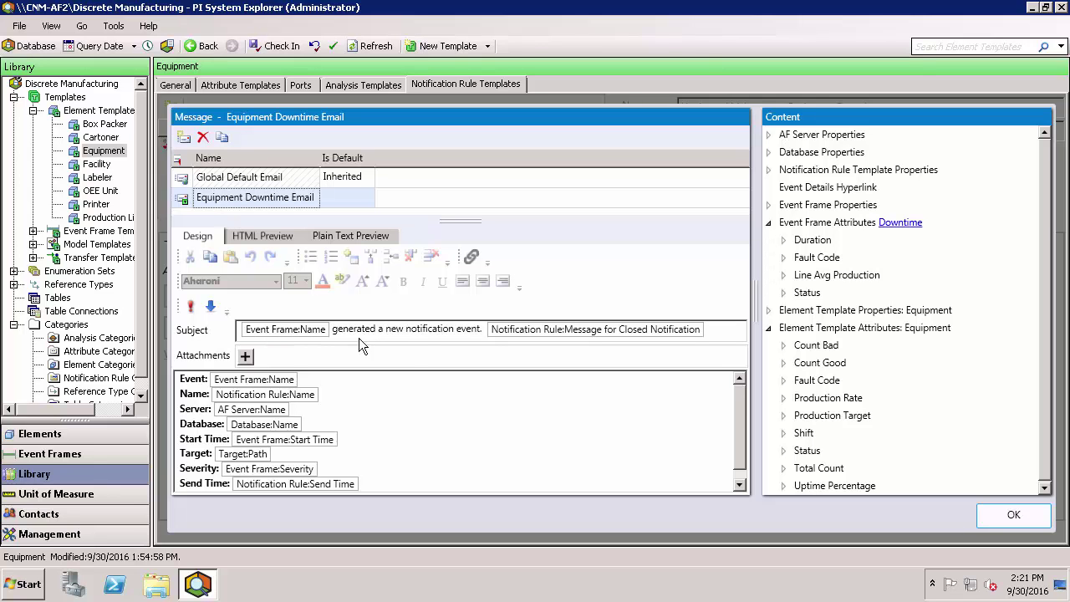
Step: Type test text in the email body, then erase part of it
{"action": "left_click", "coordinate": [413, 385]}
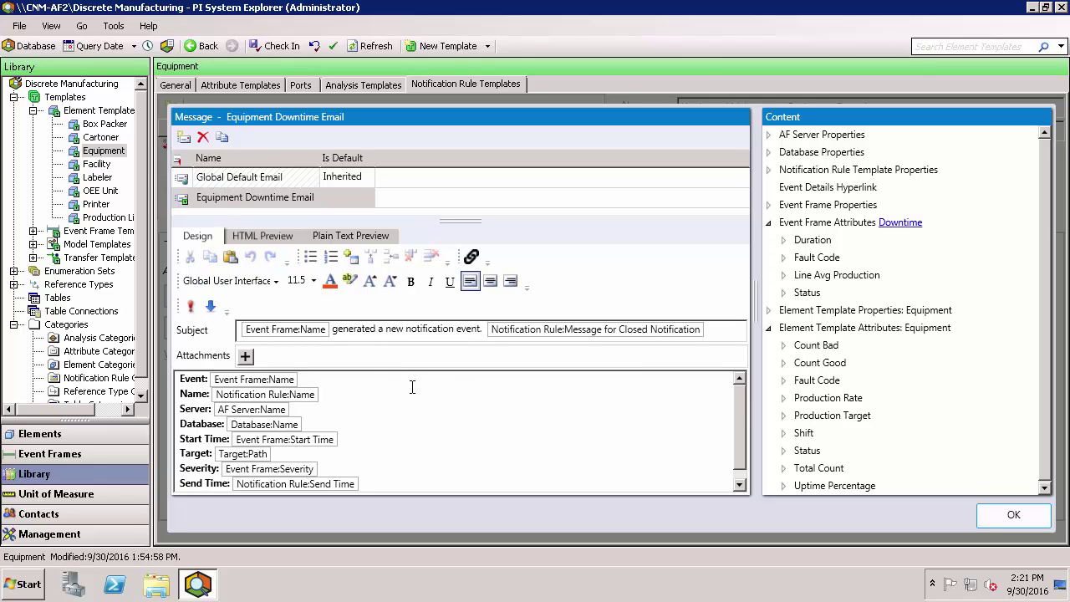
{"action": "type", "text": "ghgh"}
{"action": "key", "text": "BackSpace"}
{"action": "key", "text": "BackSpace"}
{"action": "key", "text": "BackSpace"}
{"action": "key", "text": "BackSpace"}
Step: Delete the default event-name sentence from the Subject, leaving only the closed-notification message field
{"action": "left_click", "coordinate": [726, 332]}
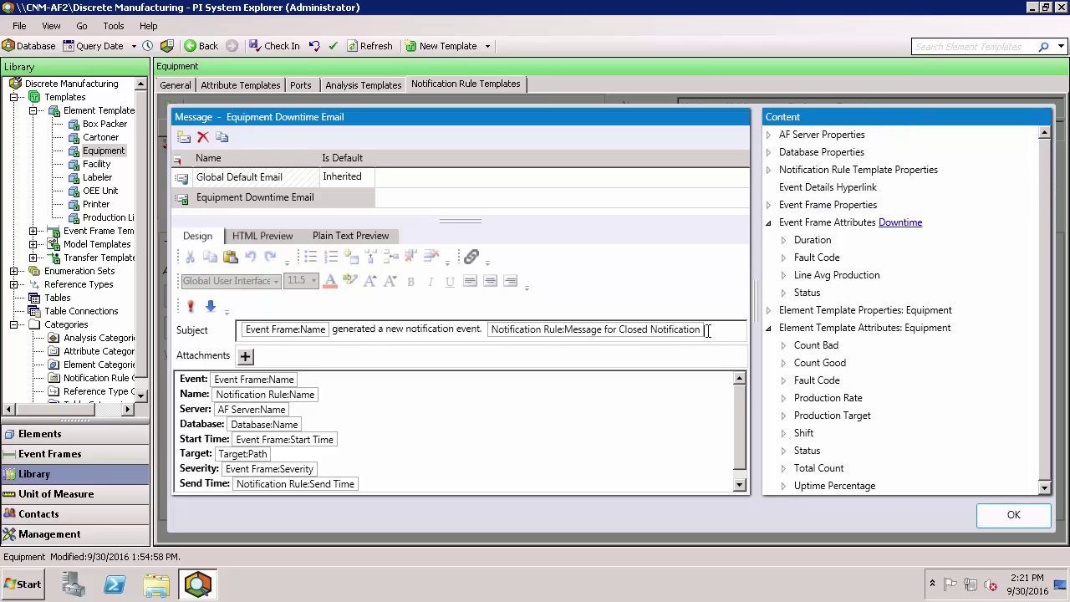
{"action": "double_click", "coordinate": [483, 330]}
{"action": "key", "text": "shift+Home"}
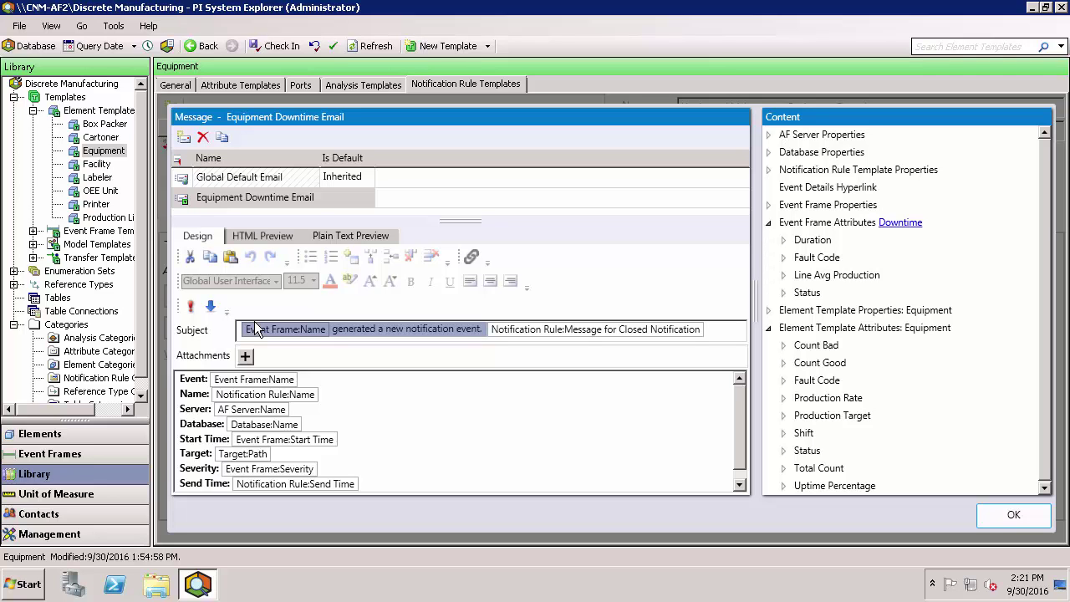
{"action": "key", "text": "Delete"}
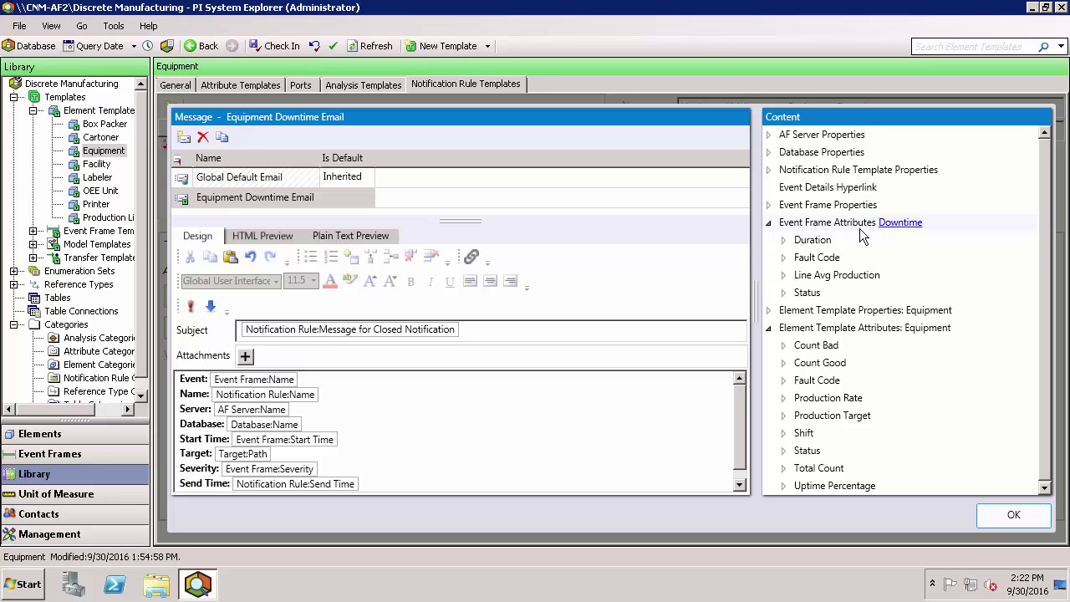
Step: Insert Fault Code Value At Start Time at the Subject's start and point out Downtime attribute fields
{"action": "left_click", "coordinate": [783, 258]}
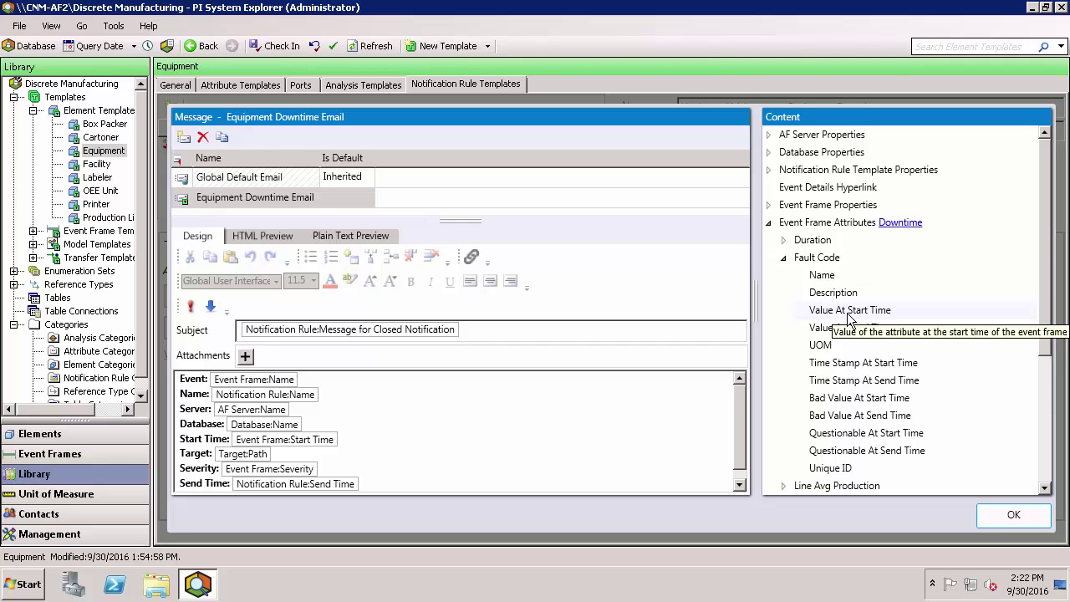
{"action": "mouse_move", "coordinate": [849, 318]}
{"action": "left_mouse_down"}
{"action": "mouse_move", "coordinate": [279, 358]}
{"action": "mouse_move", "coordinate": [241, 338]}
{"action": "left_mouse_up"}
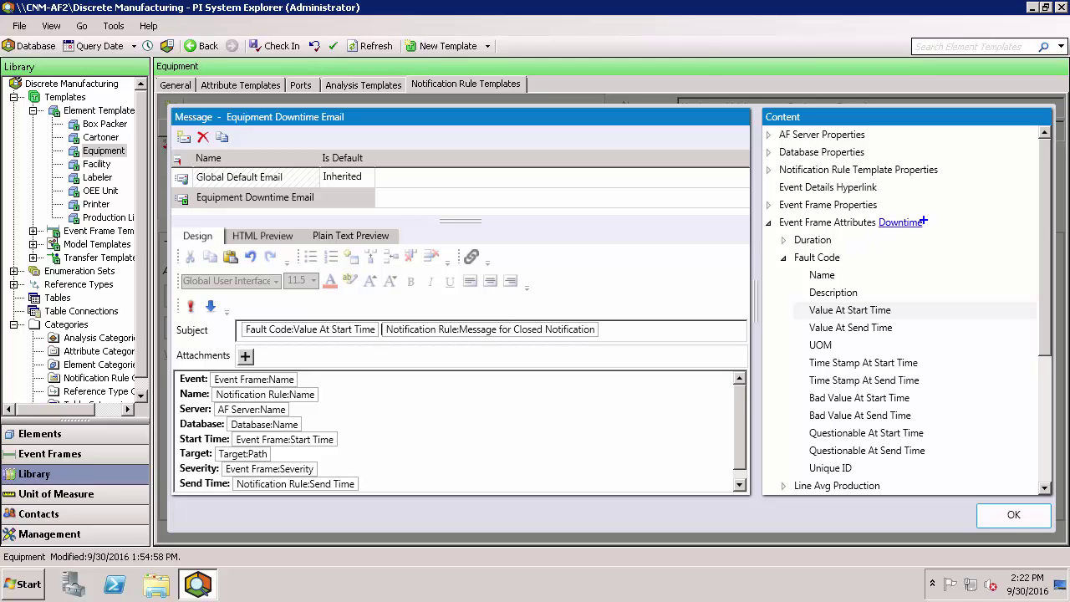
{"action": "left_click_drag", "start_coordinate": [932, 218], "coordinate": [974, 204]}
{"action": "left_click_drag", "start_coordinate": [849, 274], "coordinate": [898, 267]}
{"action": "left_click_drag", "start_coordinate": [898, 309], "coordinate": [924, 307]}
{"action": "left_click_drag", "start_coordinate": [930, 363], "coordinate": [960, 362]}
Step: Add 'occurring on' to the Subject, correcting the misspelling and adding a trailing space
{"action": "type", "text": "occur"}
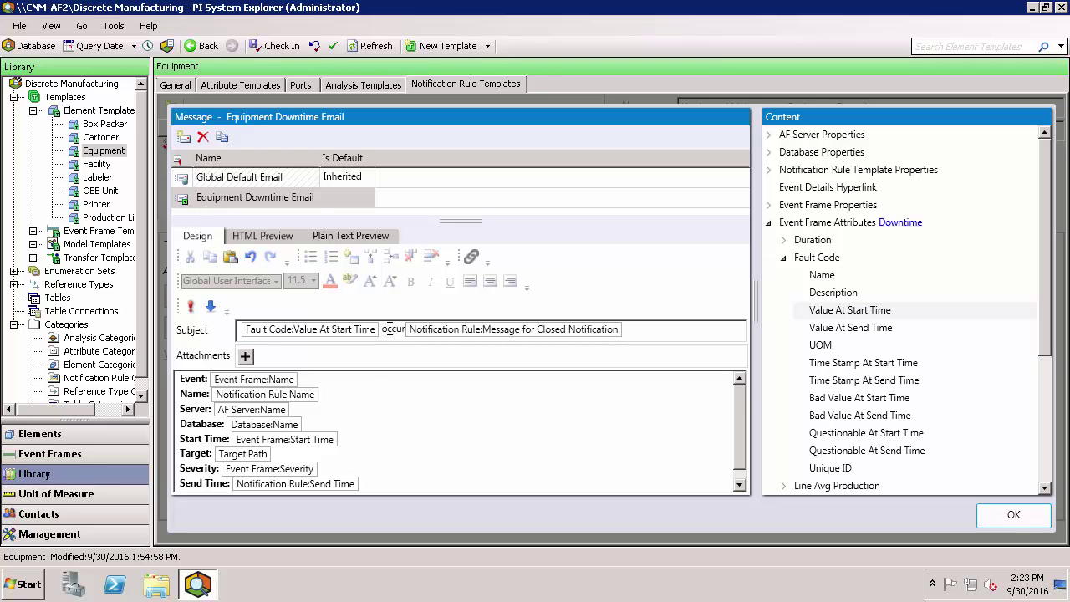
{"action": "type", "text": "ing on"}
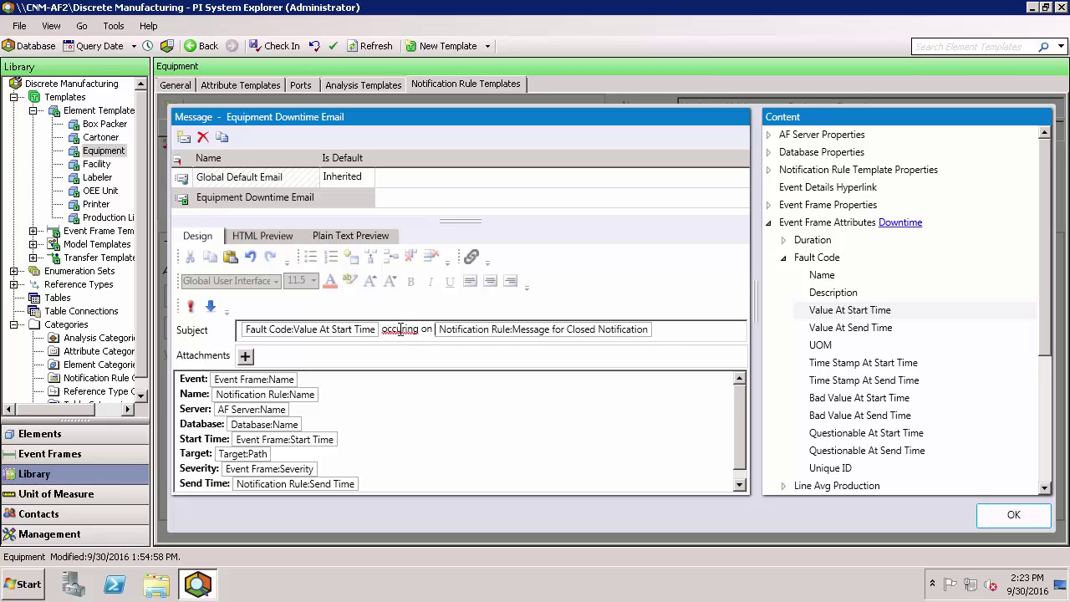
{"action": "right_click", "coordinate": [400, 329]}
{"action": "left_click", "coordinate": [426, 342]}
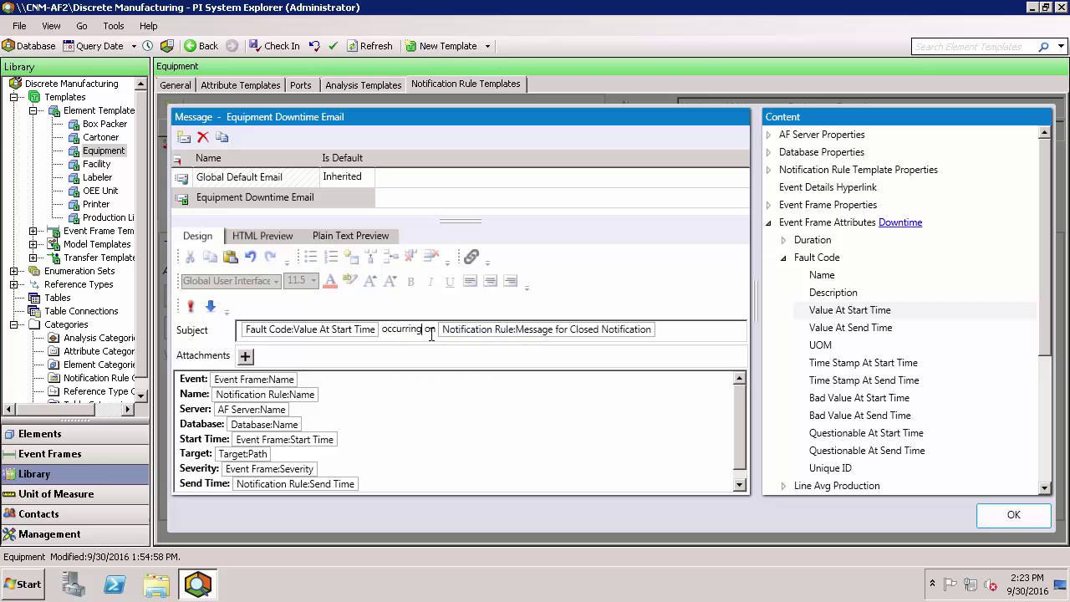
{"action": "left_click", "coordinate": [437, 331]}
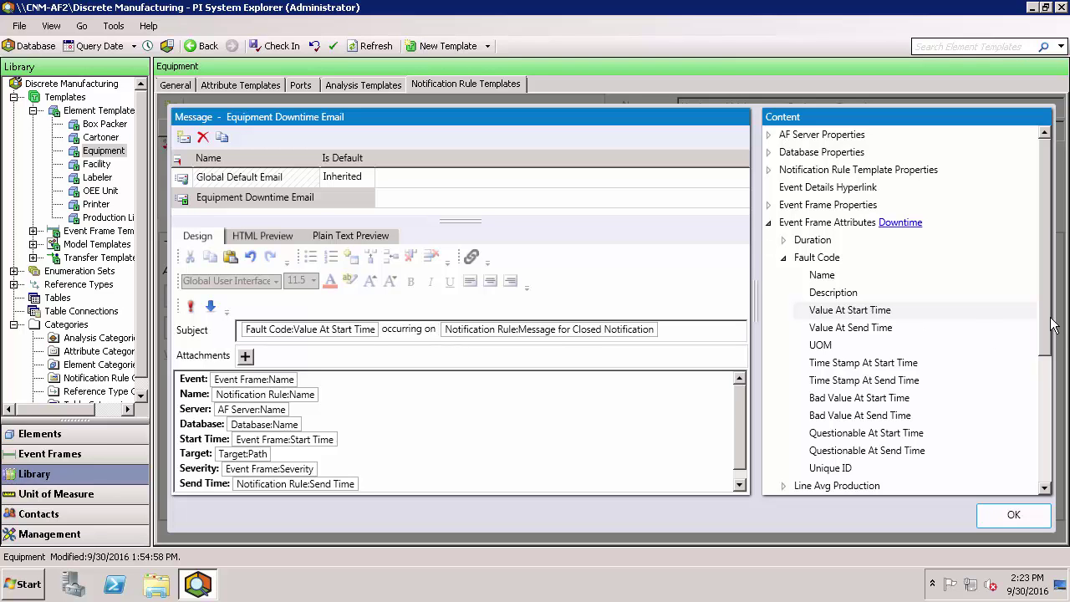
Step: Insert the Equipment template's Path property into the Subject after 'occurring on'
{"action": "left_click_drag", "start_coordinate": [1051, 324], "coordinate": [1045, 470]}
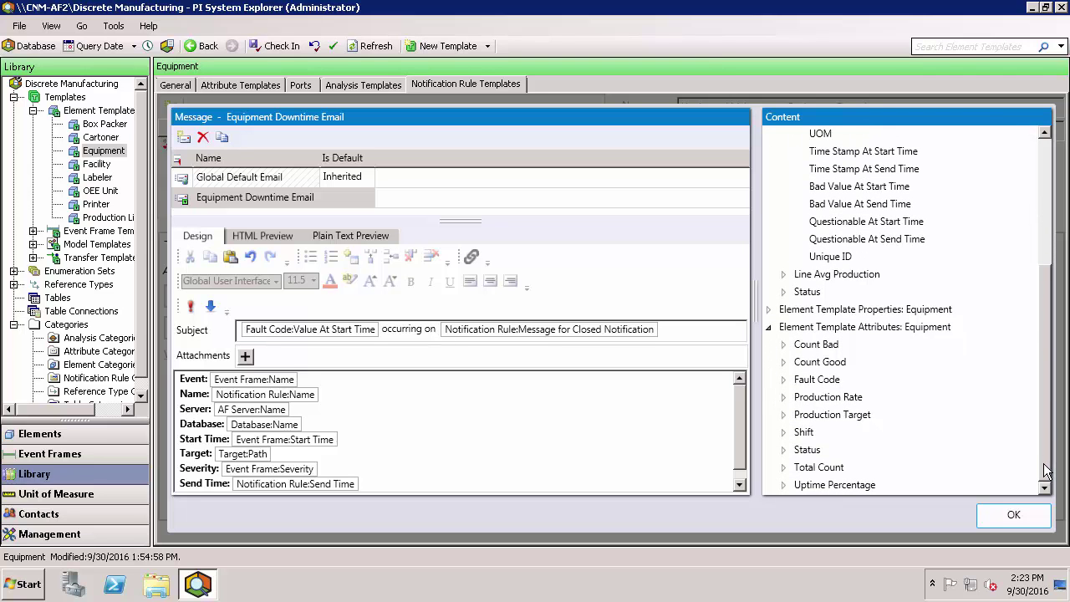
{"action": "left_click", "coordinate": [771, 310]}
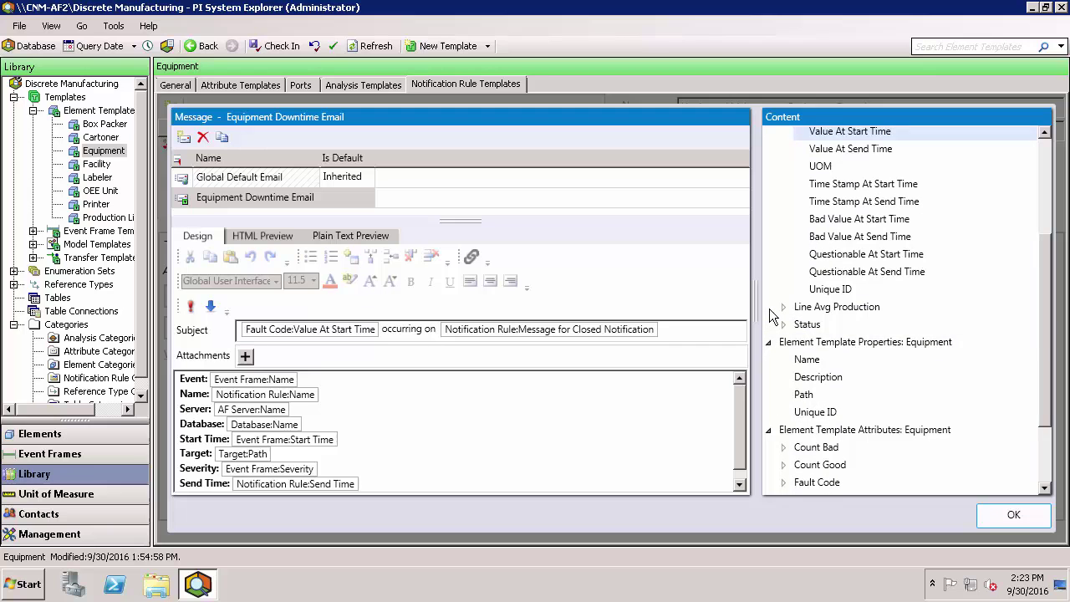
{"action": "left_click", "coordinate": [817, 362]}
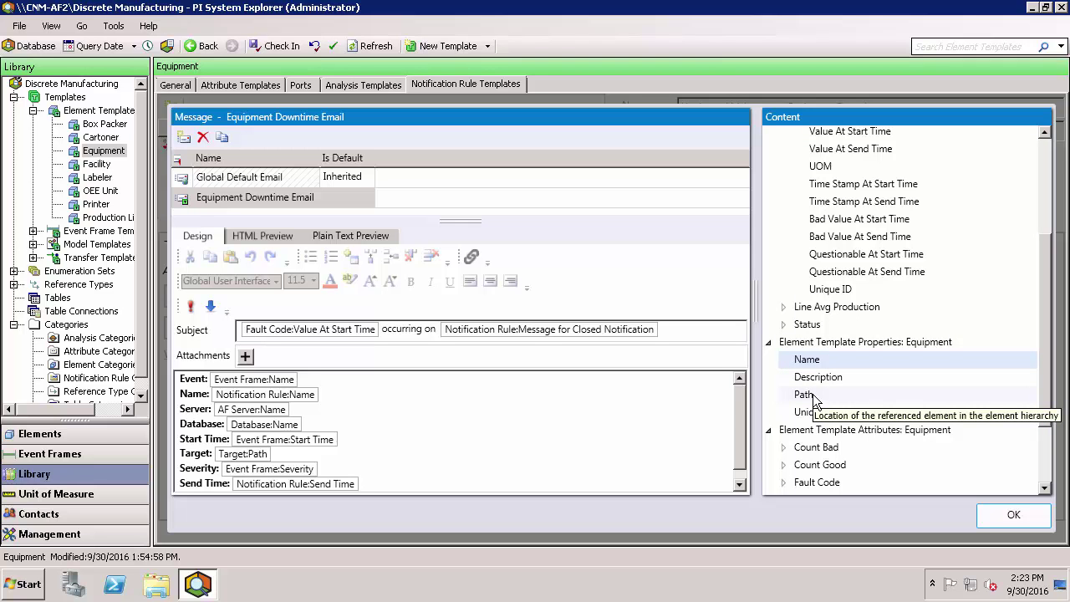
{"action": "left_click", "coordinate": [807, 395]}
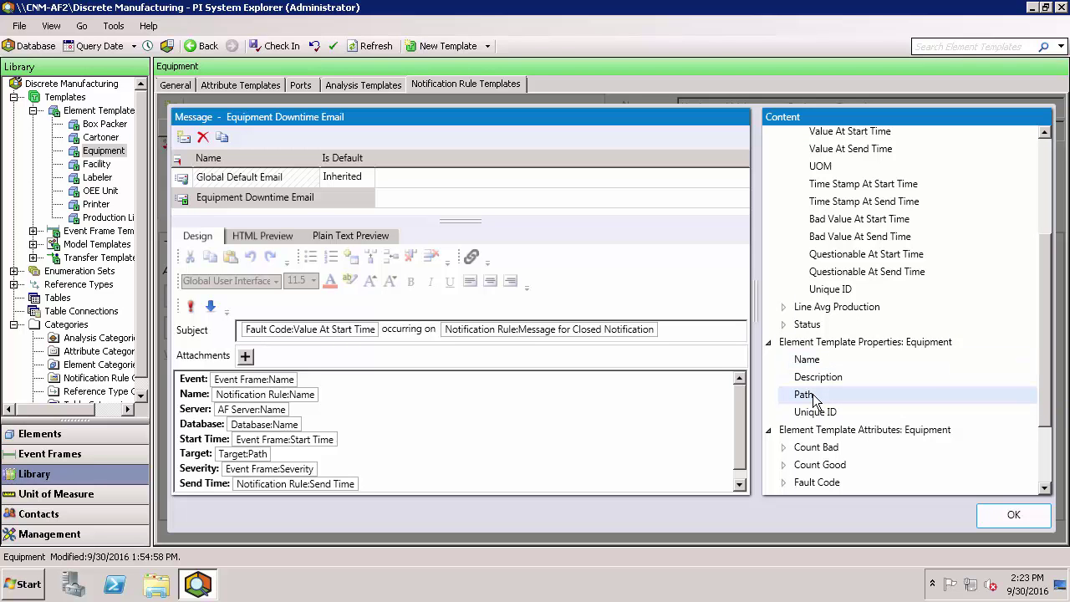
{"action": "left_click_drag", "start_coordinate": [814, 400], "coordinate": [452, 342]}
{"action": "left_click_drag", "start_coordinate": [452, 343], "coordinate": [440, 340]}
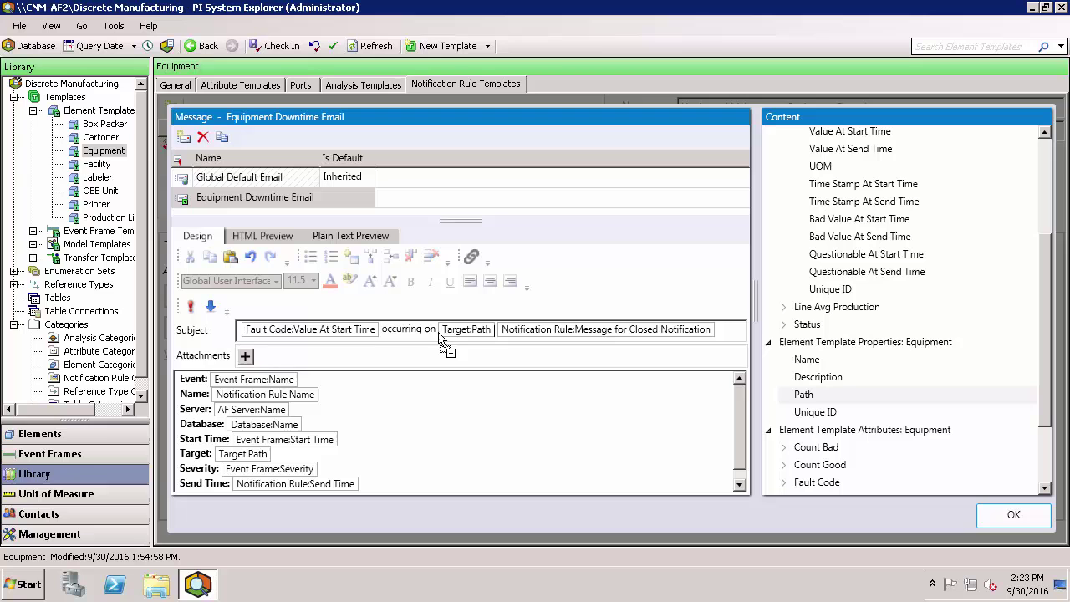
Step: Type a period after the Target:Path field in the Subject
{"action": "type", "text": "."}
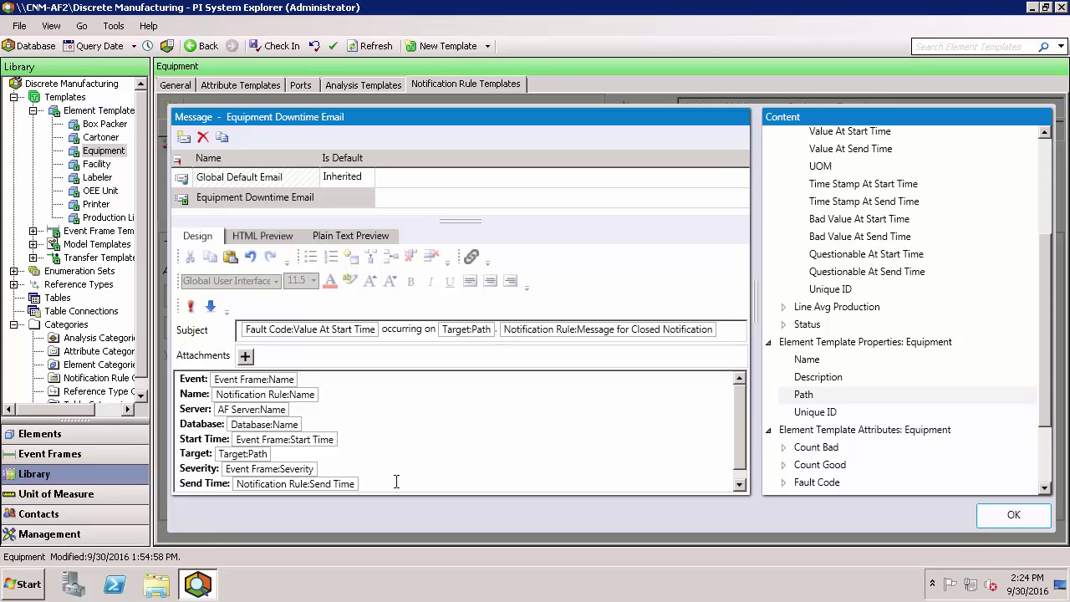
Step: Select the default body lines from Server through Send Time for replacement
{"action": "mouse_move", "coordinate": [390, 484]}
{"action": "left_mouse_down"}
{"action": "mouse_move", "coordinate": [157, 402]}
{"action": "mouse_move", "coordinate": [157, 378]}
{"action": "left_mouse_up"}
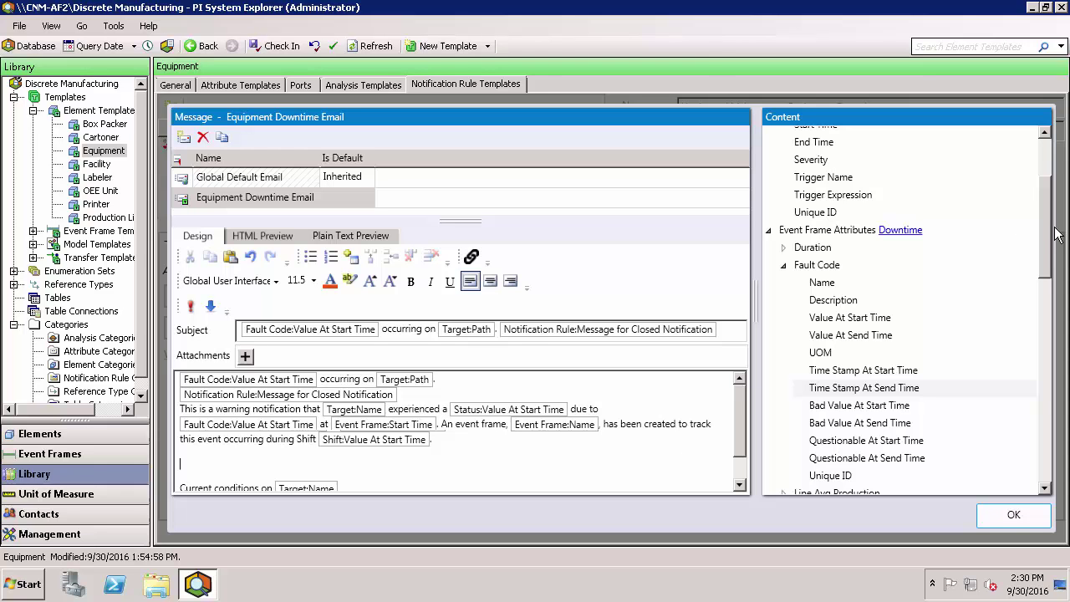
{"action": "left_click_drag", "start_coordinate": [1049, 219], "coordinate": [1047, 215]}
{"action": "scroll", "coordinate": [1048, 216], "scroll_direction": "up", "scroll_amount": 2}
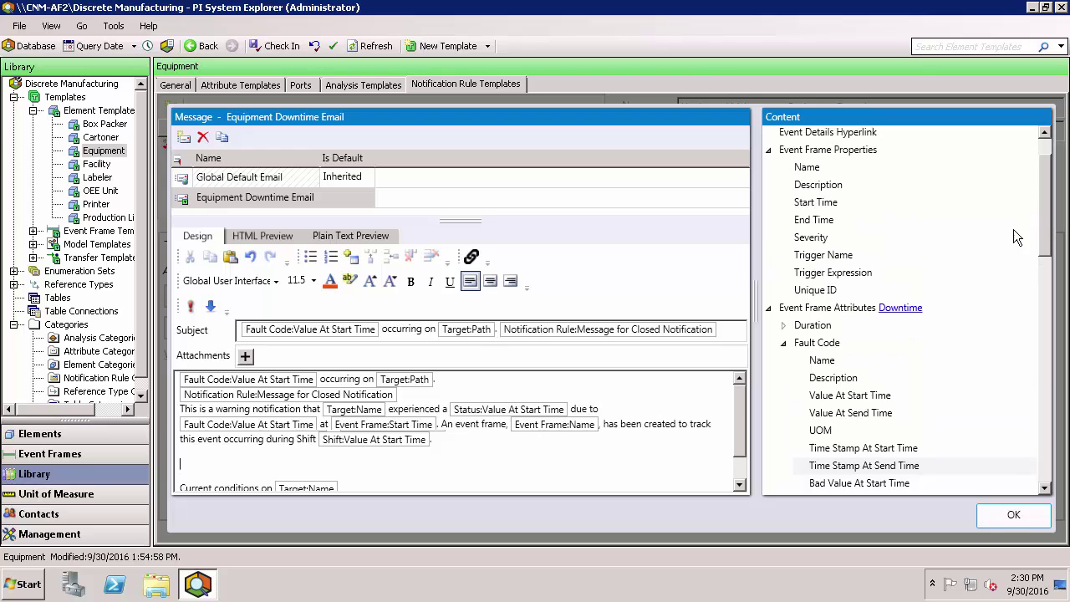
{"action": "left_click_drag", "start_coordinate": [875, 298], "coordinate": [908, 274]}
{"action": "left_click_drag", "start_coordinate": [1045, 230], "coordinate": [1042, 386]}
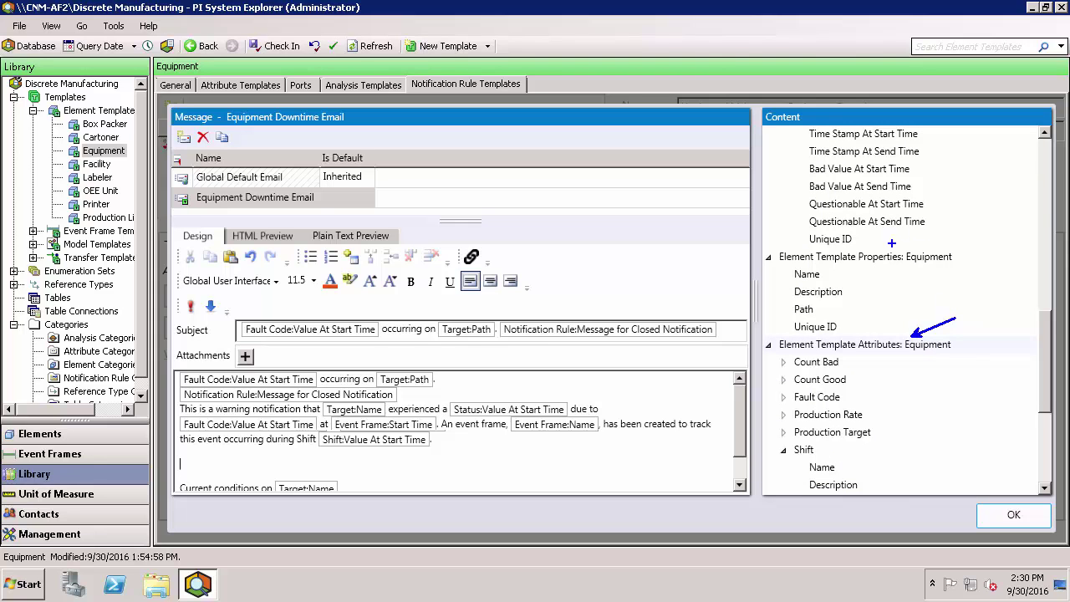
{"action": "left_click_drag", "start_coordinate": [886, 255], "coordinate": [921, 239]}
{"action": "key", "text": "Escape"}
{"action": "left_click_drag", "start_coordinate": [1045, 334], "coordinate": [1039, 159]}
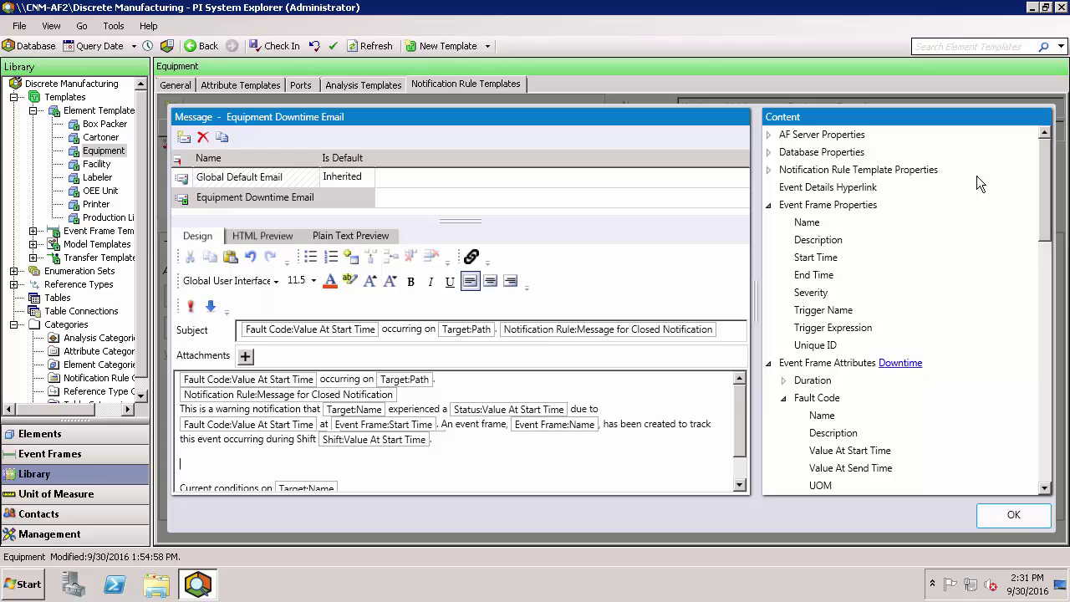
Step: Try the event frame Name field, then insert Event Details Hyperlink on the blank body line
{"action": "left_click", "coordinate": [818, 225]}
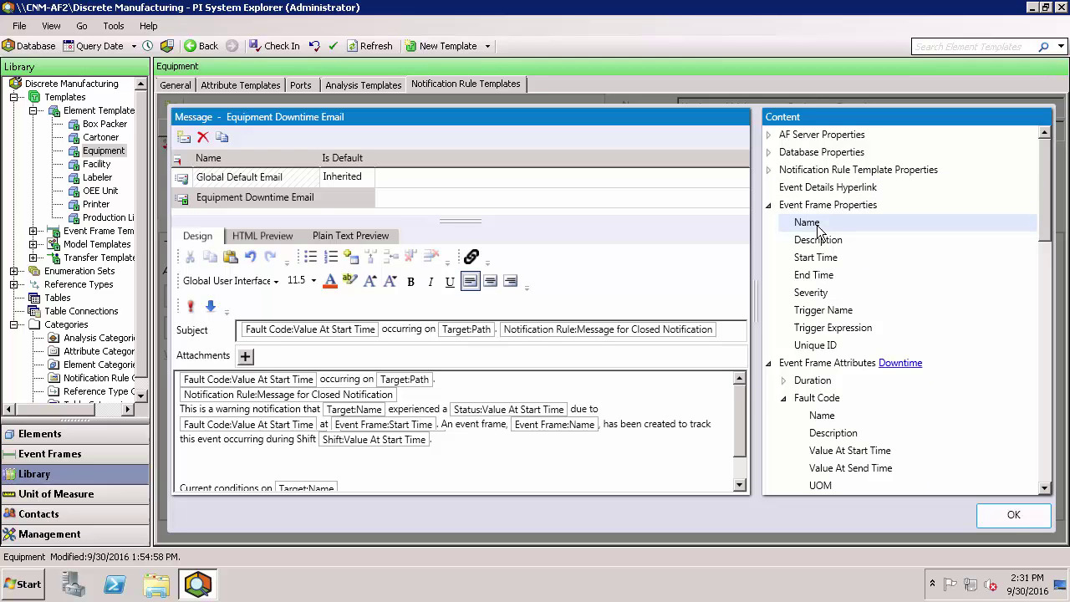
{"action": "mouse_move", "coordinate": [817, 226]}
{"action": "left_mouse_down"}
{"action": "mouse_move", "coordinate": [539, 458]}
{"action": "mouse_move", "coordinate": [814, 228]}
{"action": "left_mouse_up"}
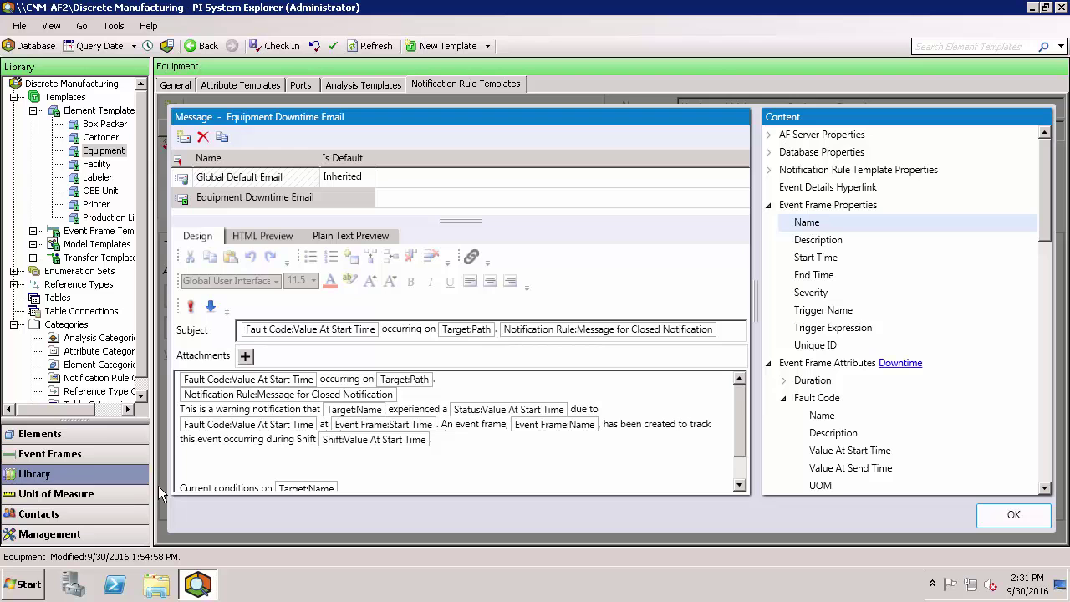
{"action": "left_click", "coordinate": [186, 462]}
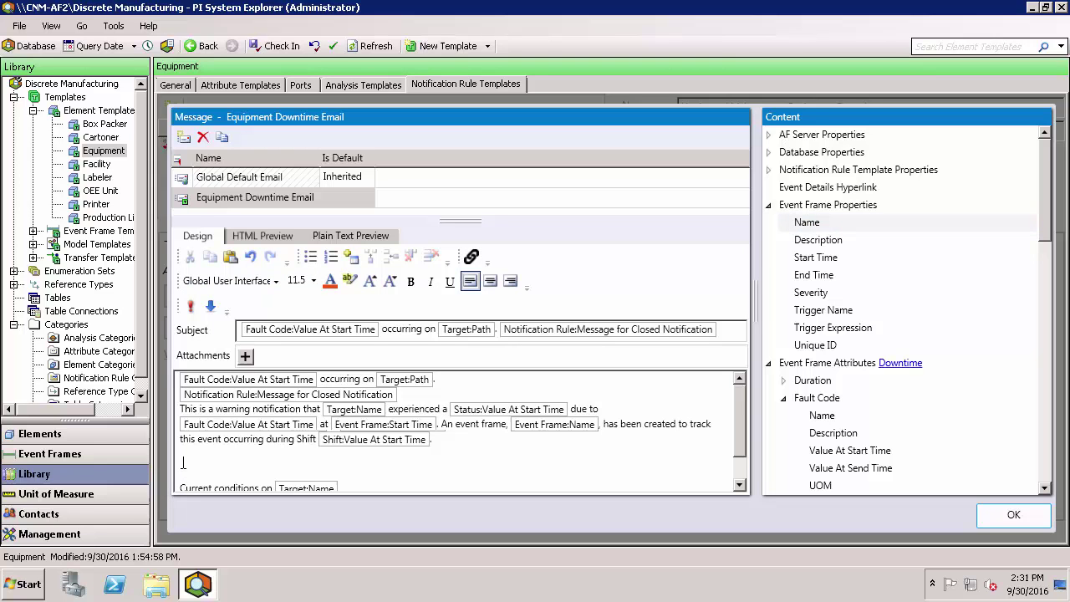
{"action": "double_click", "coordinate": [875, 186]}
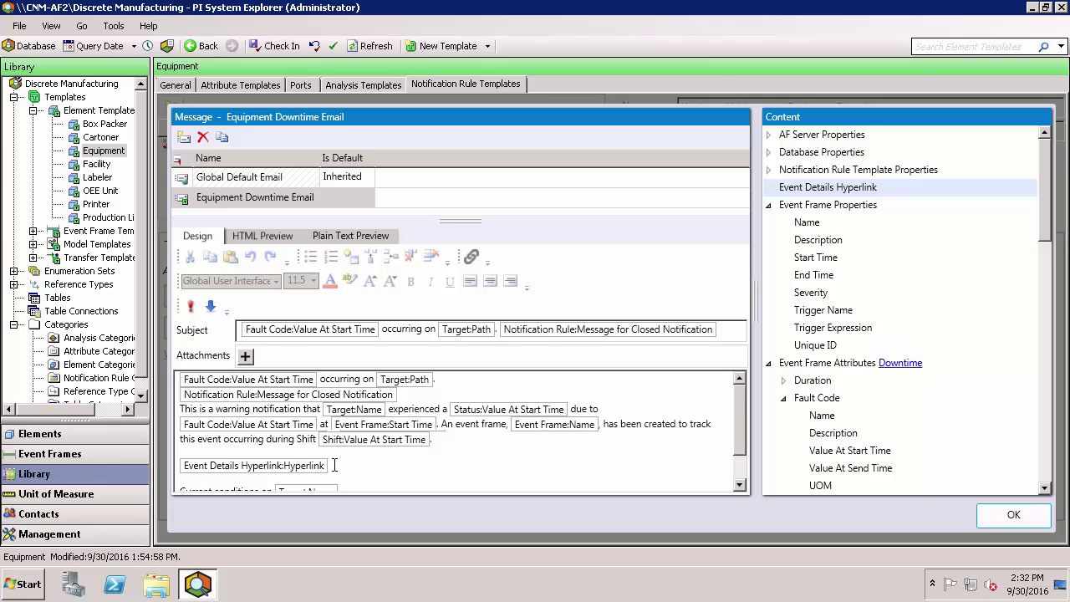
Step: Bold the first body line and highlight the Notification Rule message line in bright green
{"action": "left_click", "coordinate": [316, 380]}
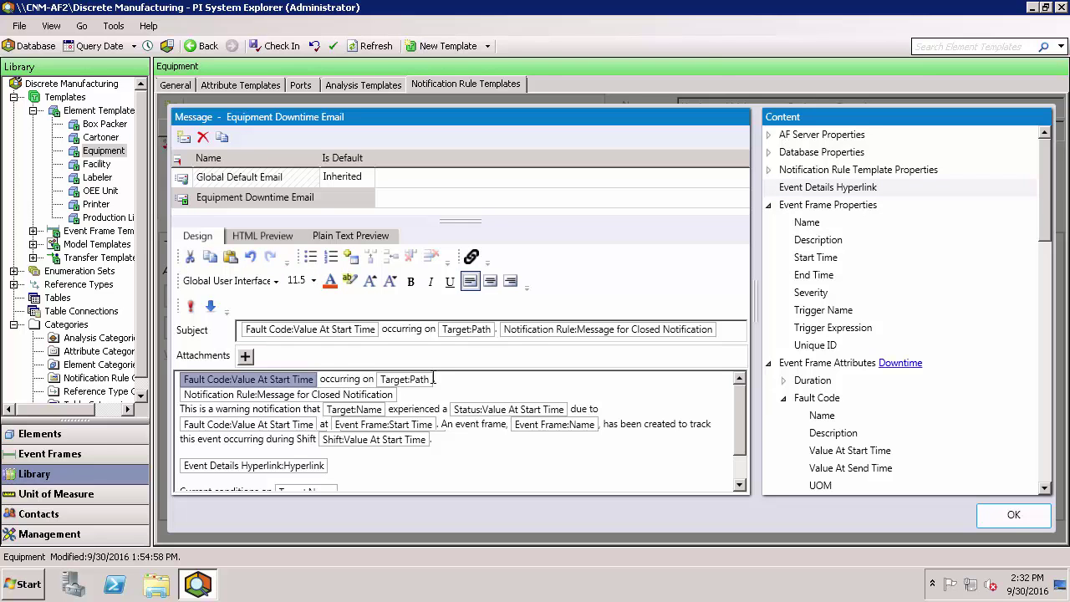
{"action": "left_click_drag", "start_coordinate": [432, 379], "coordinate": [189, 381]}
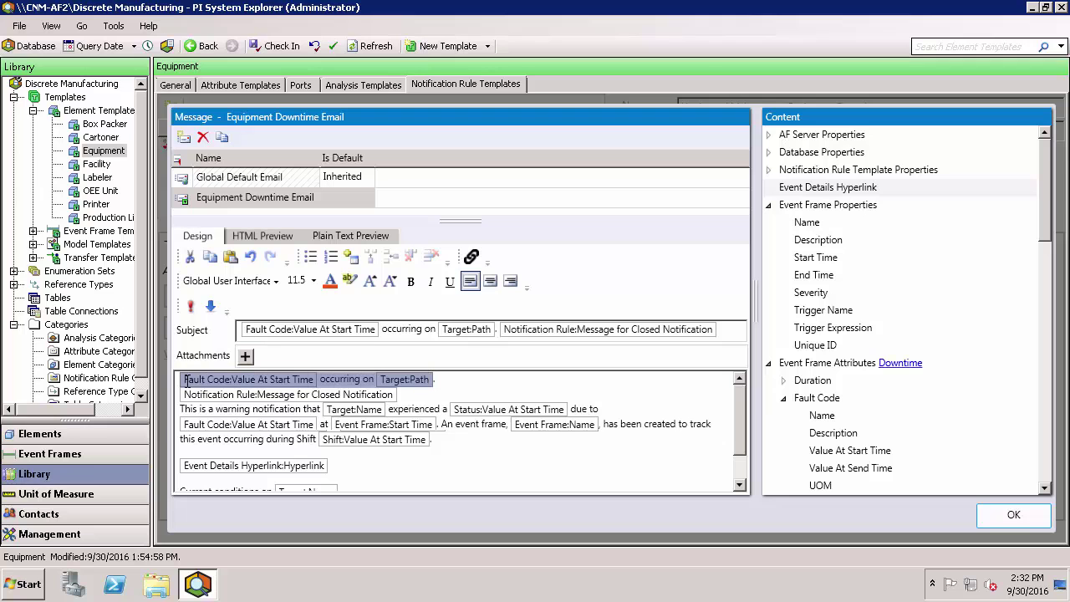
{"action": "left_click", "coordinate": [409, 282]}
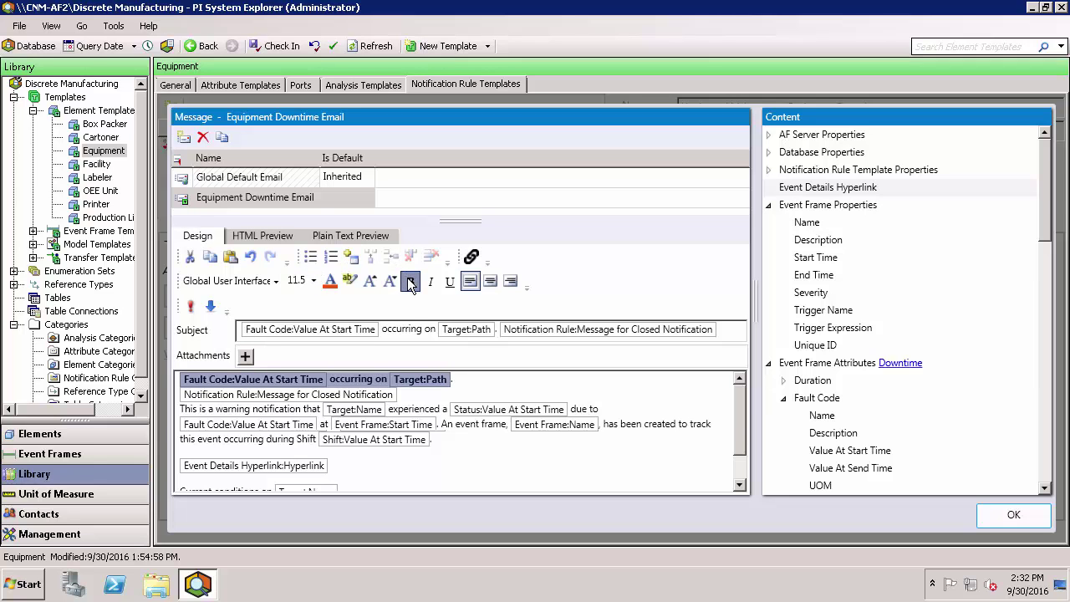
{"action": "left_click_drag", "start_coordinate": [401, 397], "coordinate": [360, 396]}
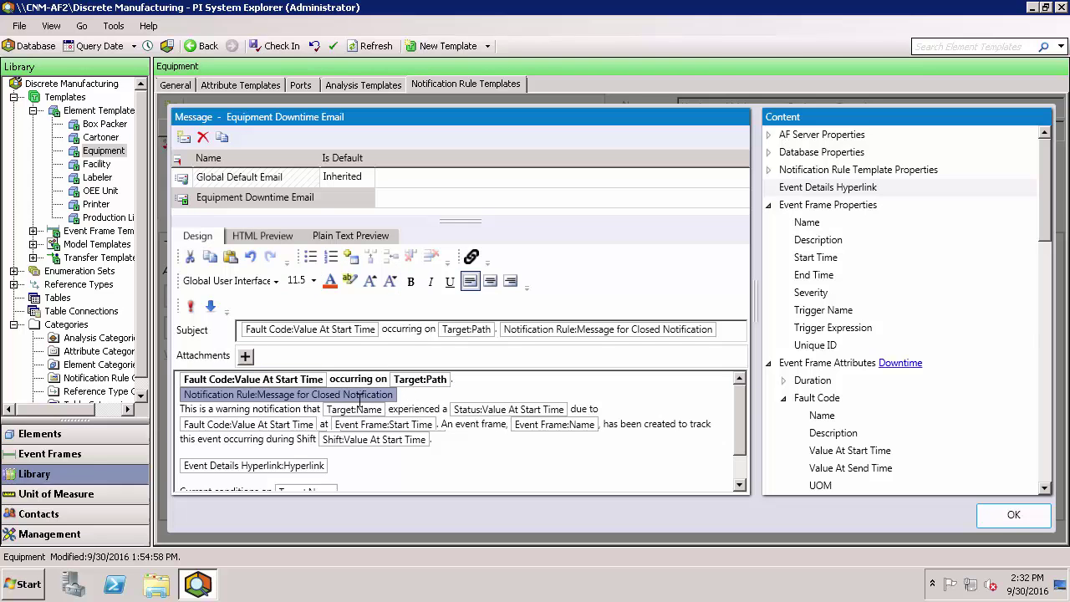
{"action": "left_click", "coordinate": [351, 281]}
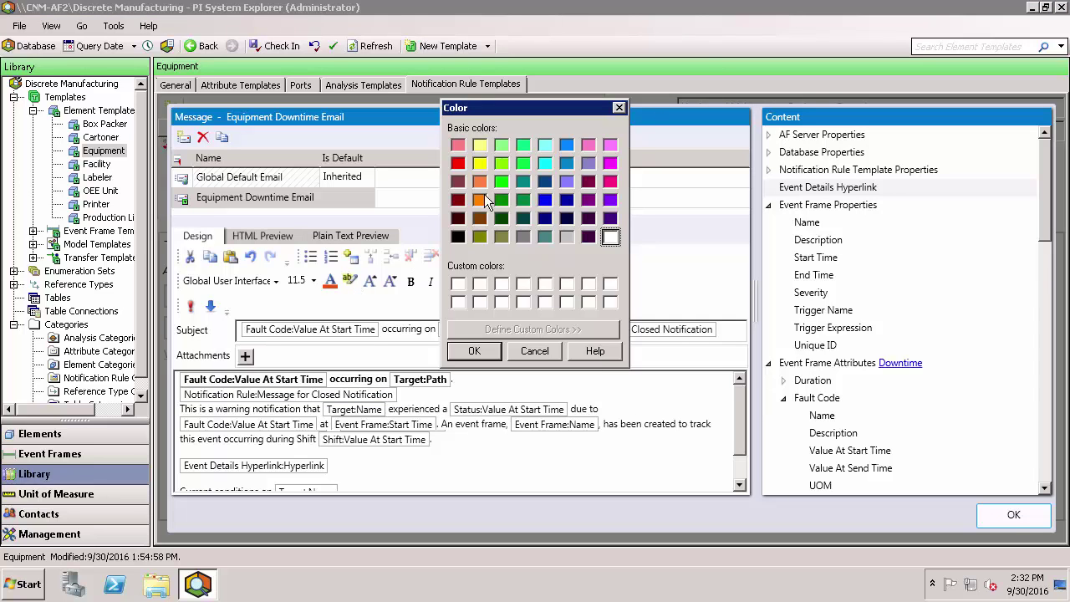
{"action": "left_click", "coordinate": [506, 181]}
{"action": "left_click", "coordinate": [474, 352]}
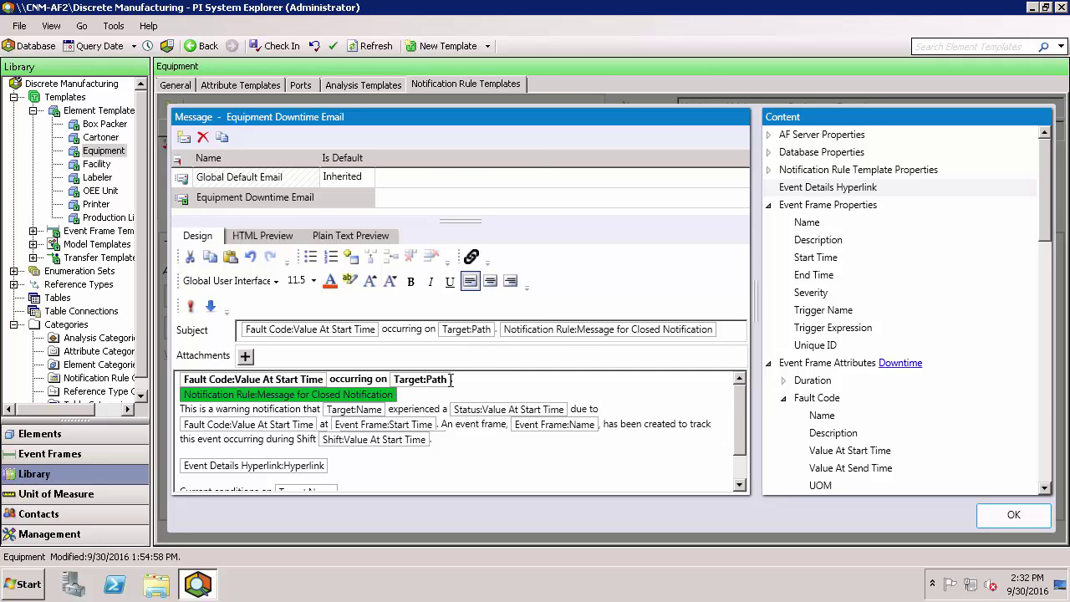
Step: Highlight the email's first body line in yellow
{"action": "left_click_drag", "start_coordinate": [449, 380], "coordinate": [186, 382]}
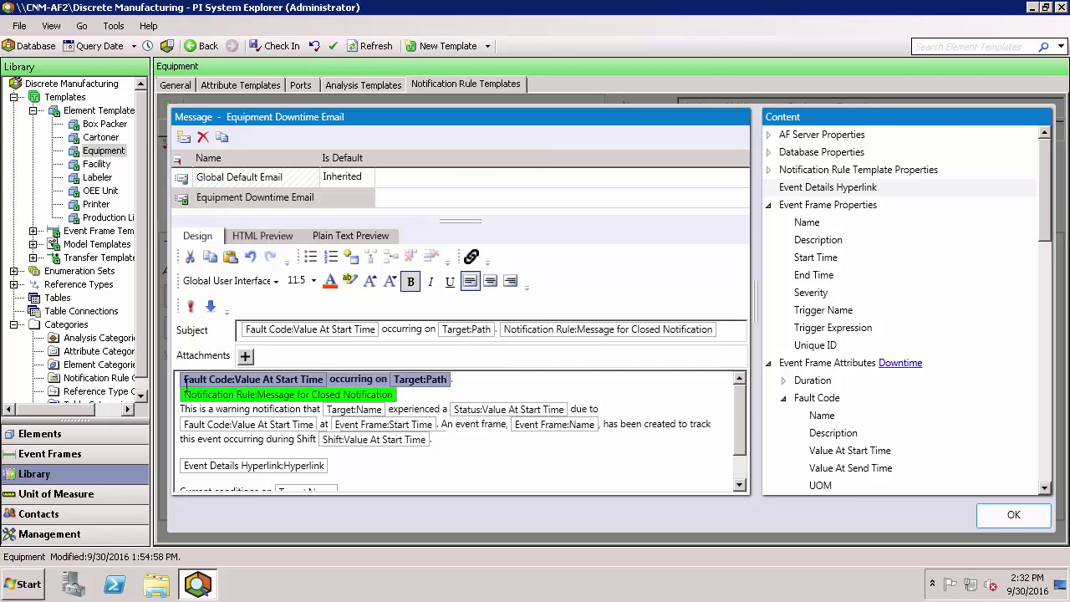
{"action": "left_click", "coordinate": [351, 282]}
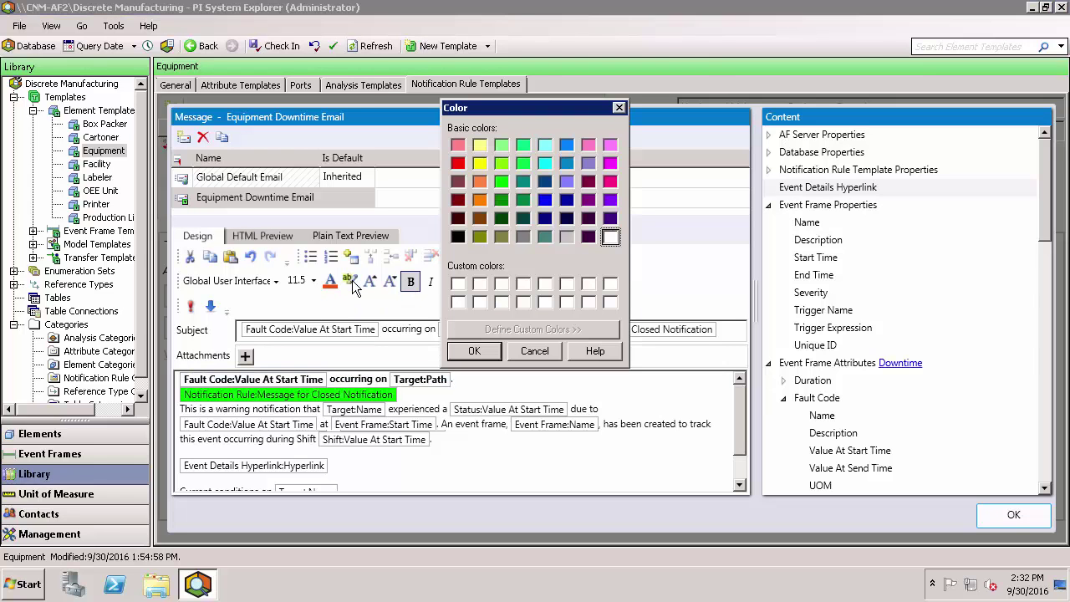
{"action": "left_click", "coordinate": [482, 164]}
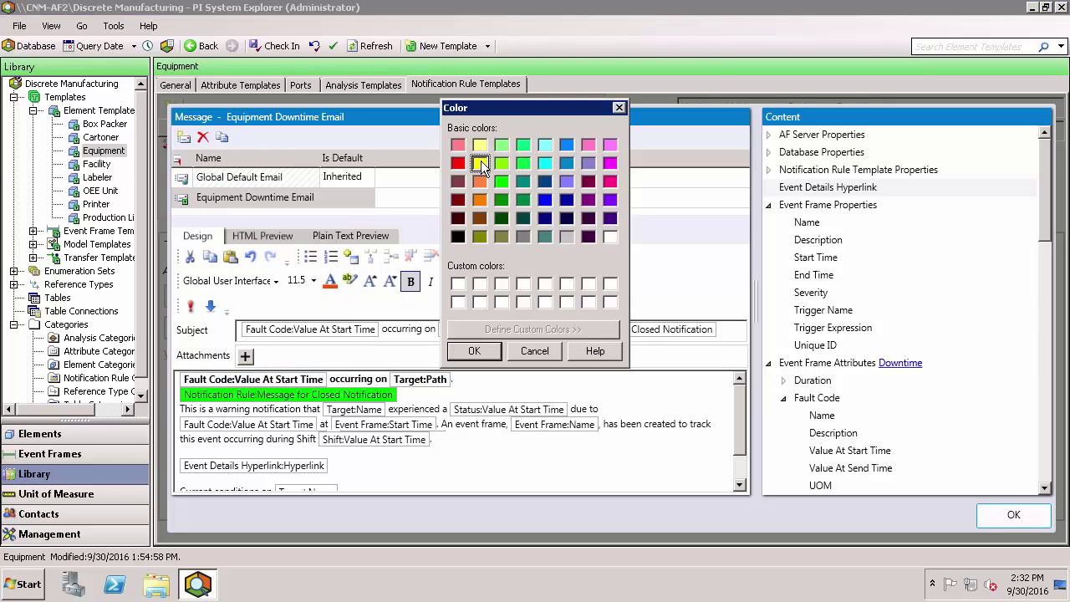
{"action": "left_click", "coordinate": [474, 351]}
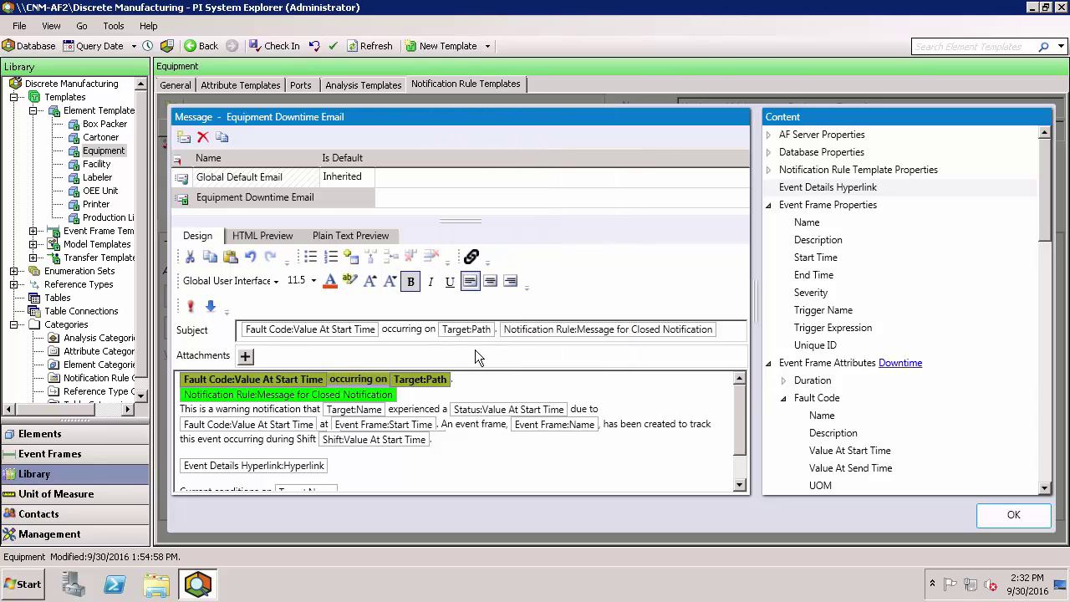
Step: Bold the Target:Name, Status, Fault Code and Current conditions tokens in the body
{"action": "left_click", "coordinate": [383, 411]}
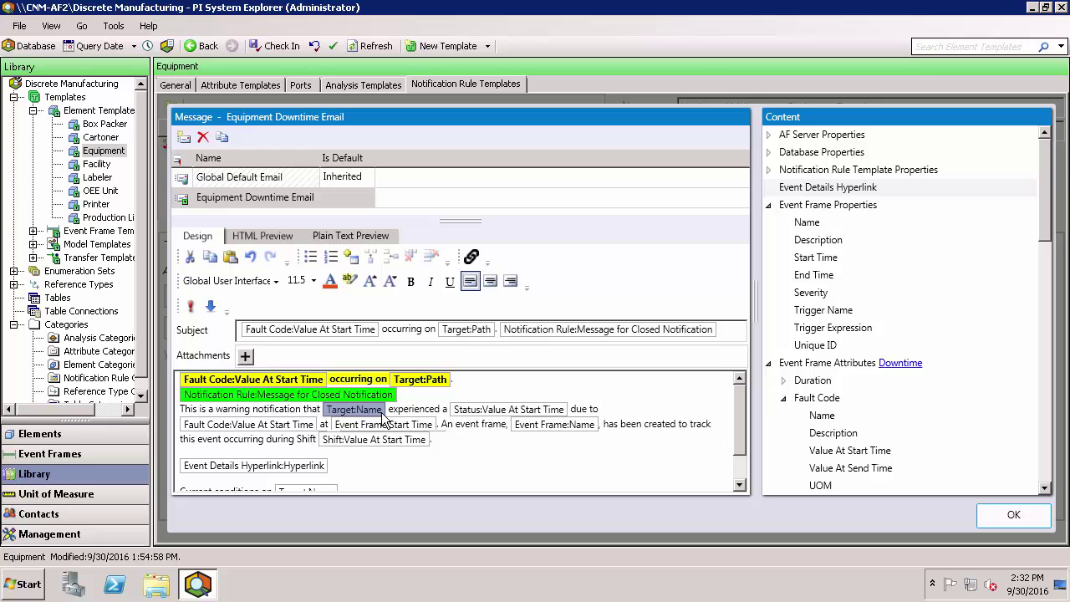
{"action": "left_click", "coordinate": [411, 281]}
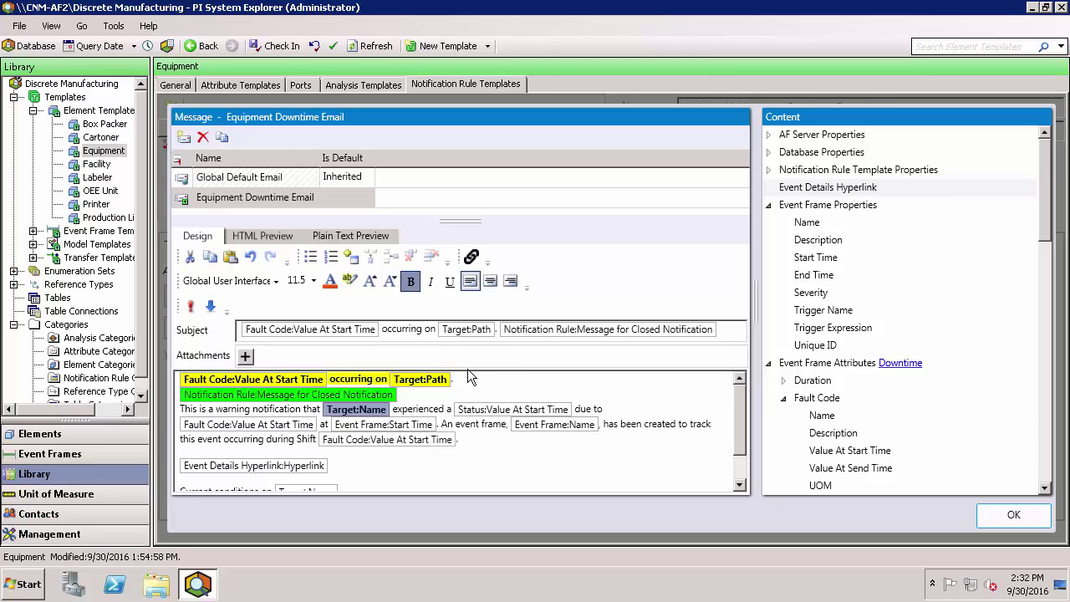
{"action": "left_click", "coordinate": [515, 409]}
{"action": "left_click", "coordinate": [410, 281]}
{"action": "left_click", "coordinate": [248, 425]}
{"action": "left_click", "coordinate": [411, 281]}
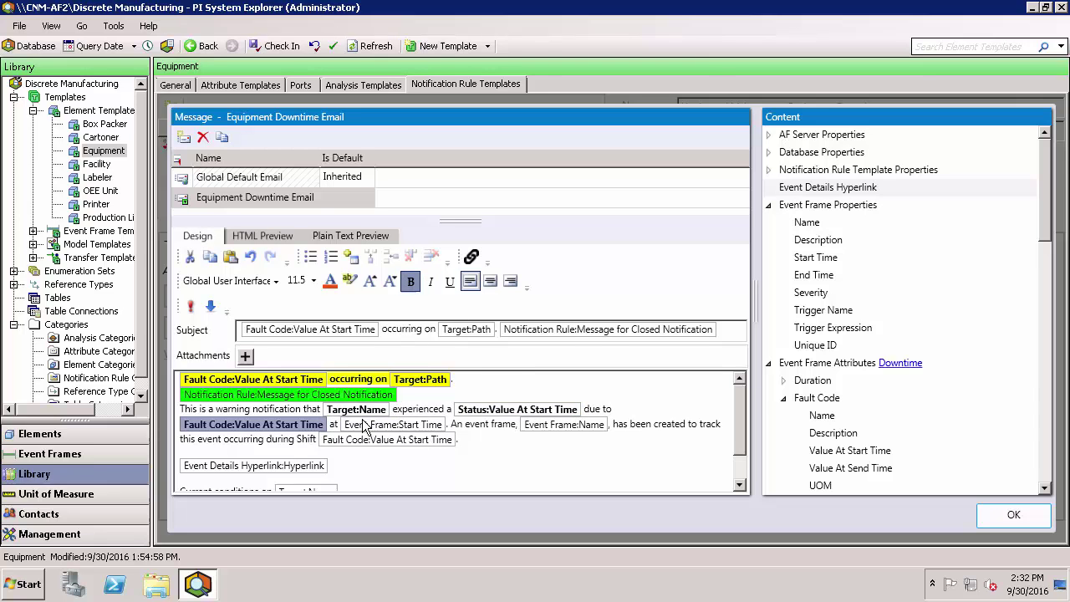
{"action": "left_click", "coordinate": [742, 489]}
{"action": "left_click_drag", "start_coordinate": [343, 455], "coordinate": [180, 454]}
{"action": "left_click", "coordinate": [411, 281]}
{"action": "left_click", "coordinate": [535, 441]}
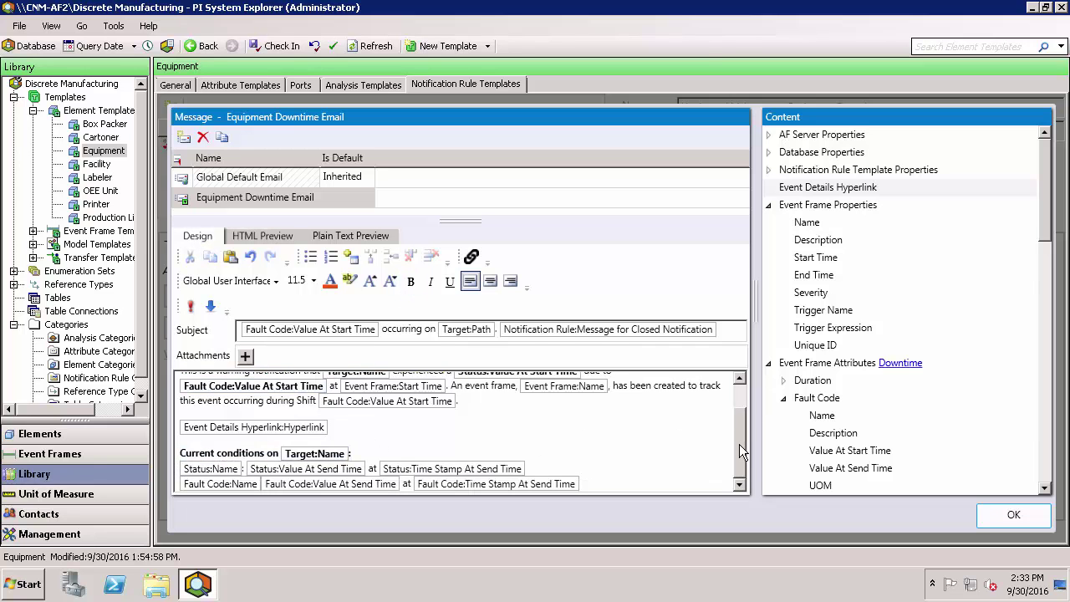
{"action": "scroll", "coordinate": [739, 435], "scroll_direction": "up", "scroll_amount": 2}
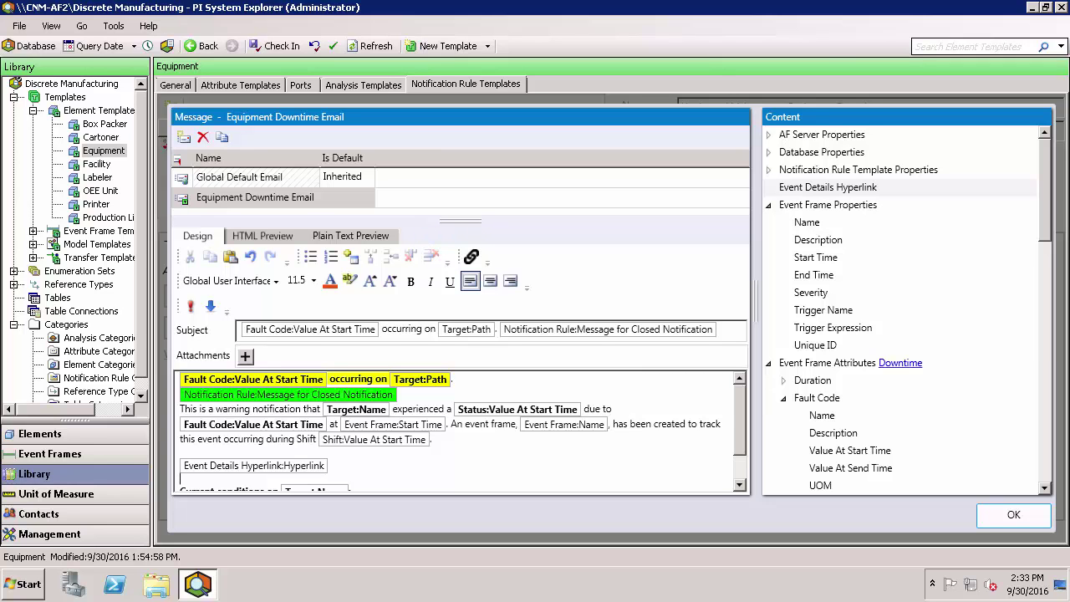
Step: Keep the message formatting and switch the subscription format from Global Default Email to Equipment Downtime Email
{"action": "left_click", "coordinate": [1005, 518]}
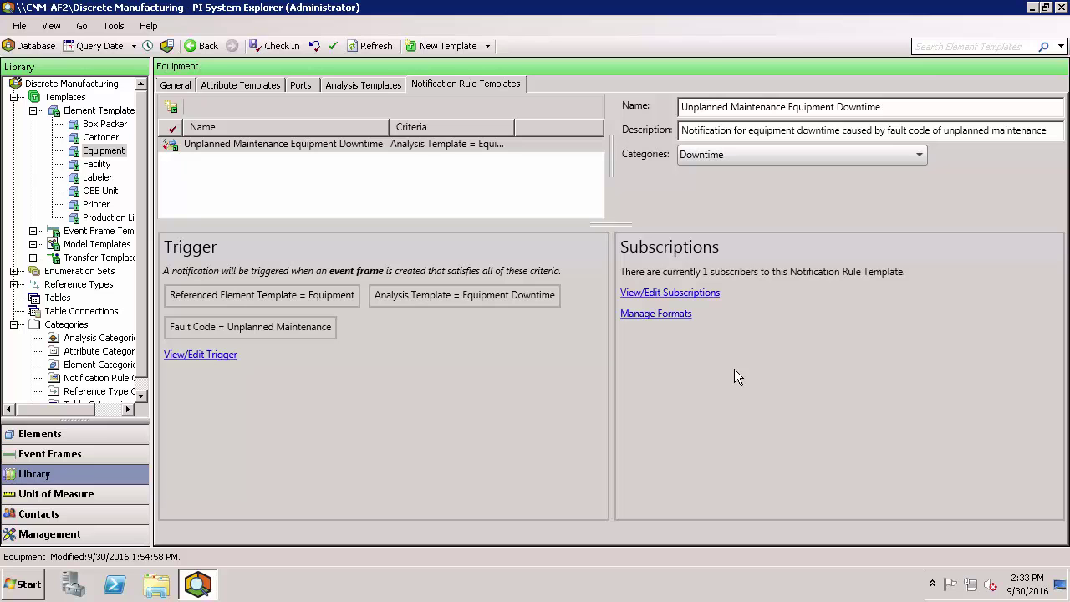
{"action": "left_click", "coordinate": [709, 299]}
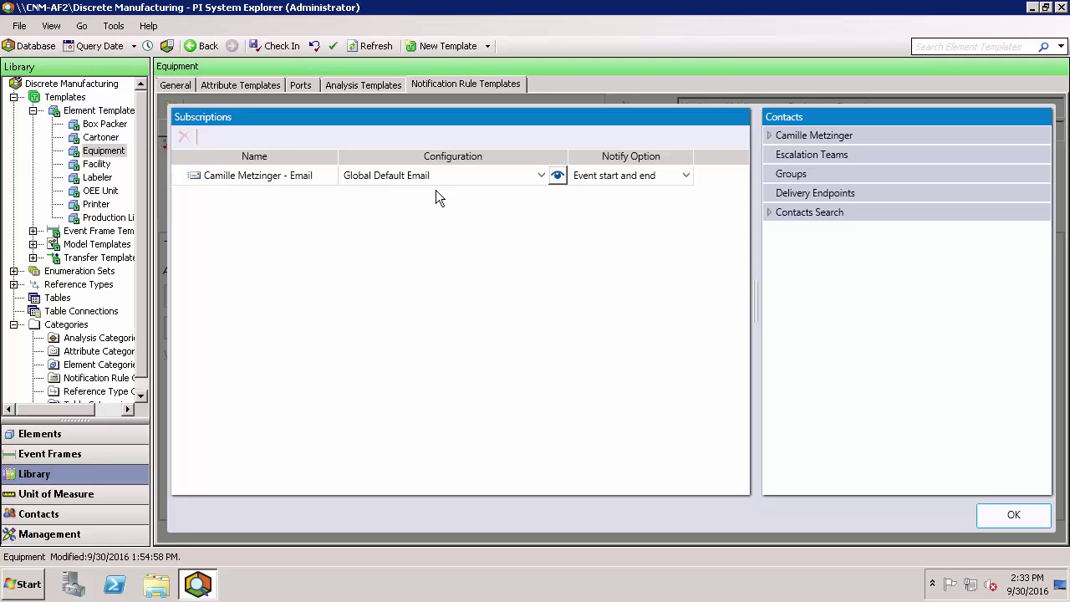
{"action": "left_click", "coordinate": [535, 174]}
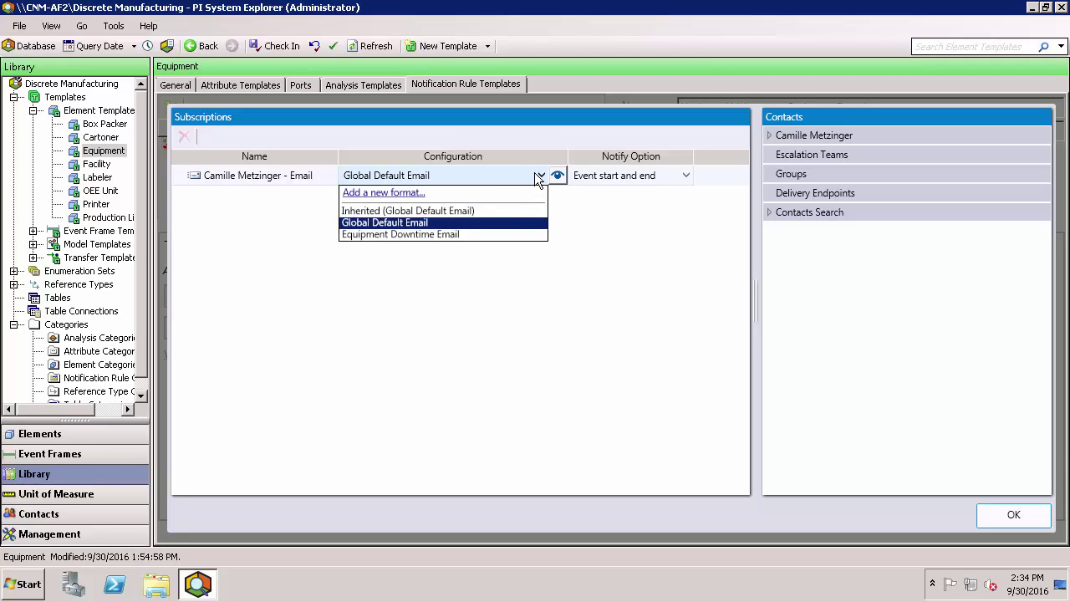
{"action": "left_click", "coordinate": [455, 234]}
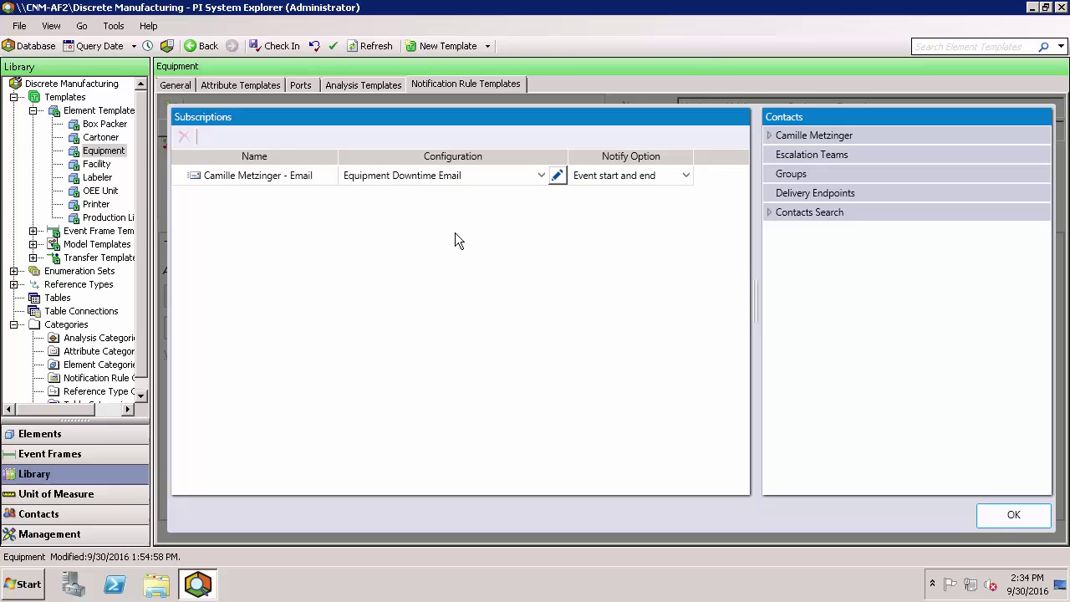
{"action": "left_click", "coordinate": [1025, 519]}
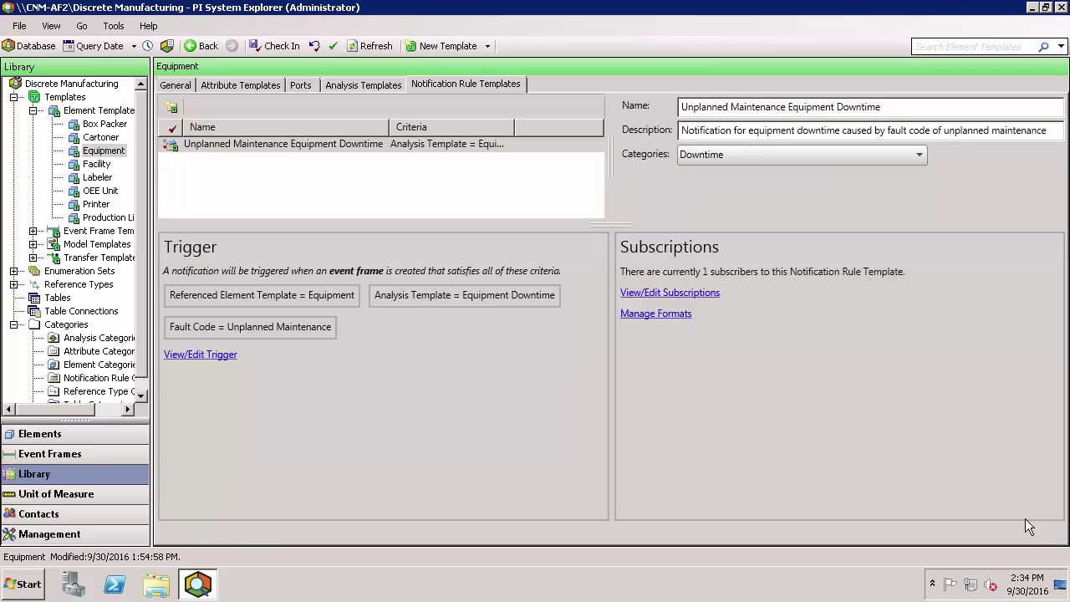
Step: Check in the edited Unplanned Maintenance Equipment Downtime rule template
{"action": "left_click", "coordinate": [281, 48]}
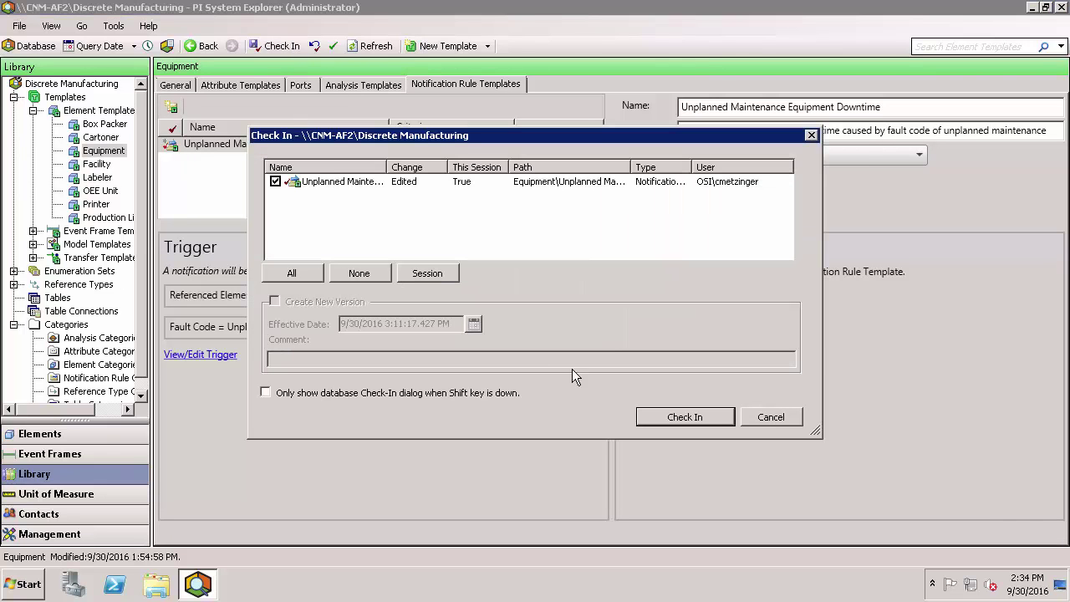
{"action": "left_click", "coordinate": [705, 417]}
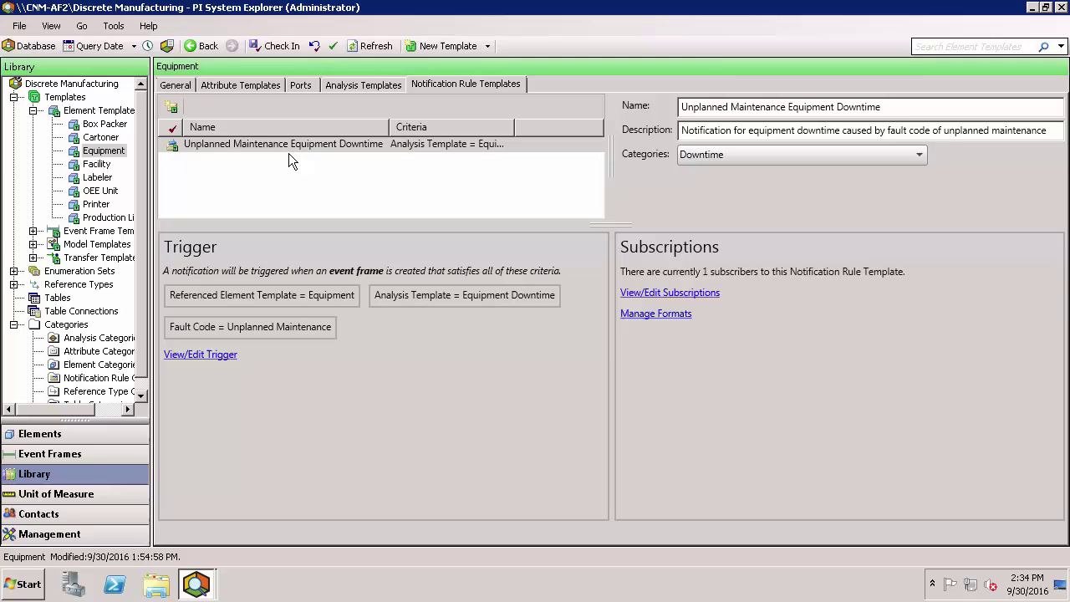
Step: In Tools > Global Formats, review Global Default Email and add blank format New Format - 1
{"action": "left_click", "coordinate": [114, 26]}
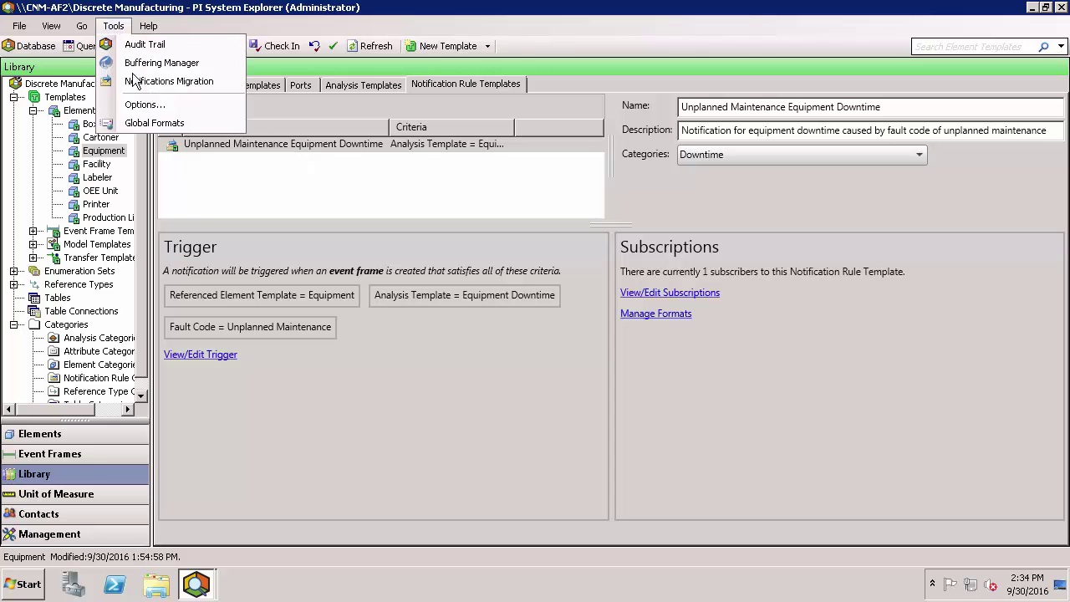
{"action": "left_click", "coordinate": [162, 122]}
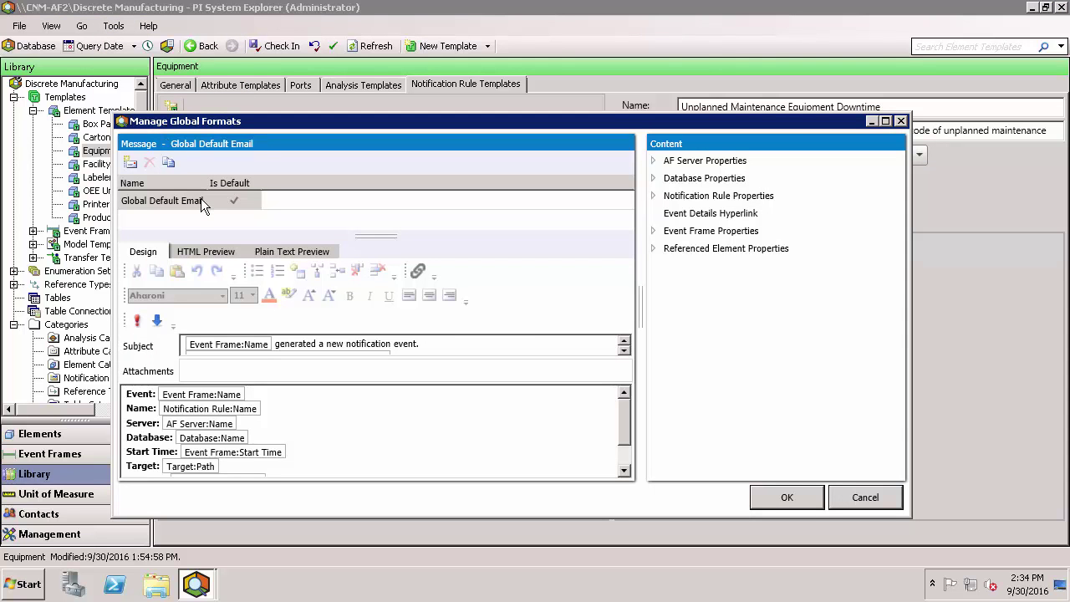
{"action": "left_click", "coordinate": [201, 201]}
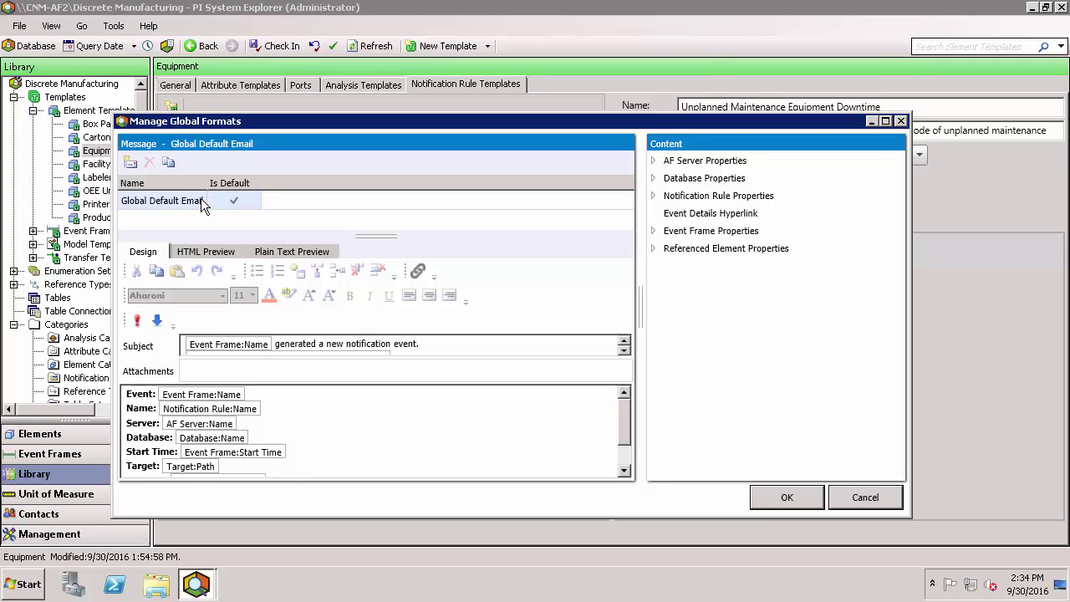
{"action": "left_click", "coordinate": [131, 164]}
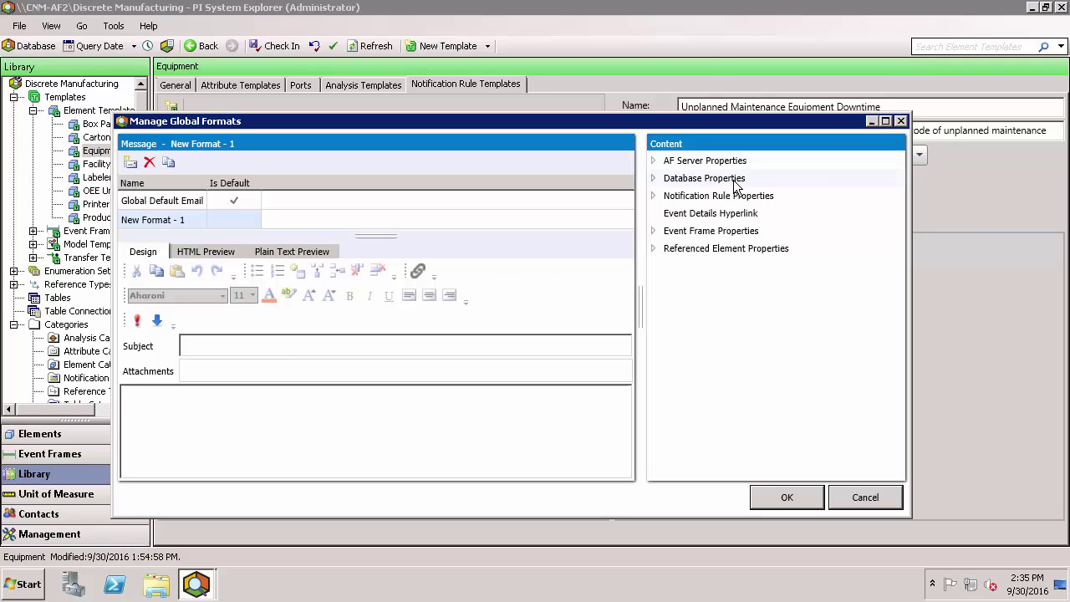
{"action": "left_click_drag", "start_coordinate": [649, 148], "coordinate": [736, 224]}
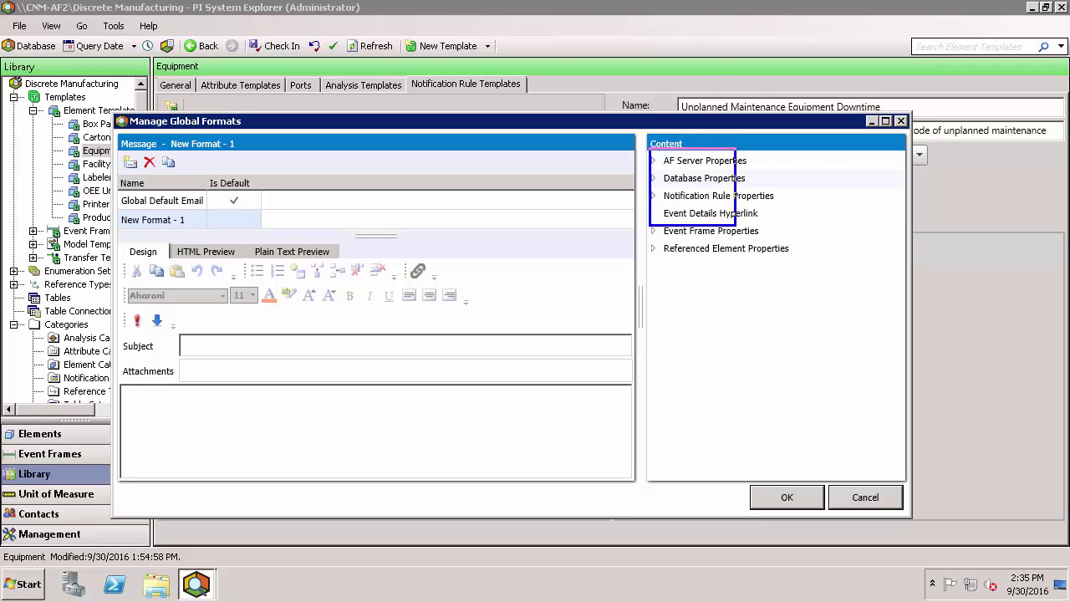